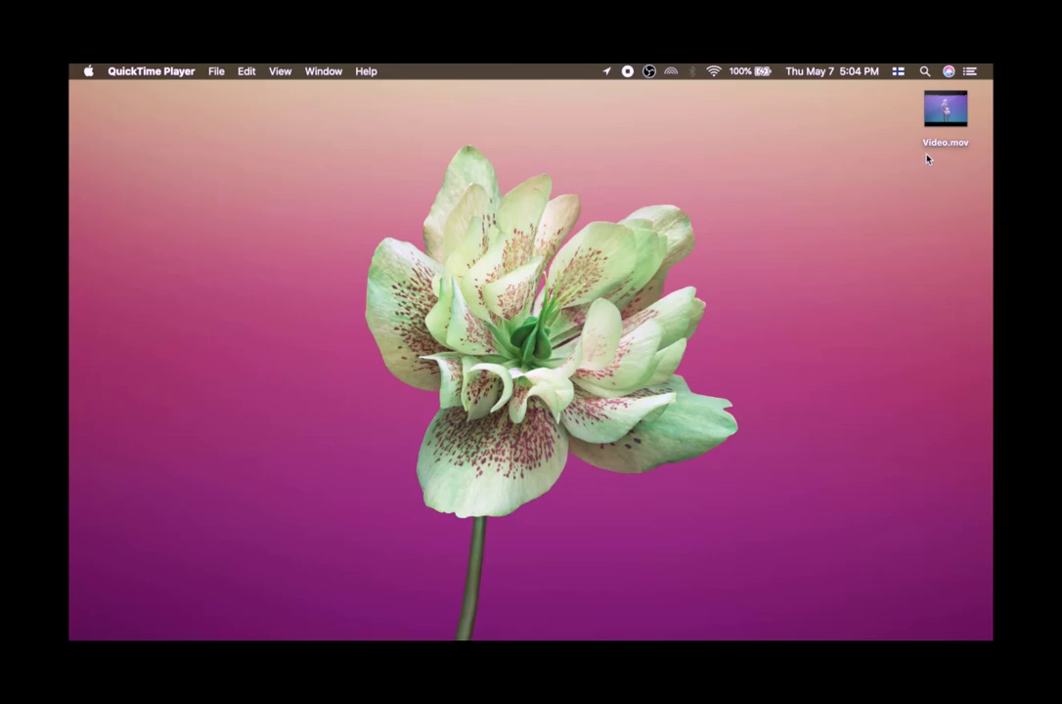
Open Video.mov from the desktop with QuickTime Player.
mouse_move(764, 639)
mouse_move(964, 114)
right_click(963, 113)
left_click(984, 143)
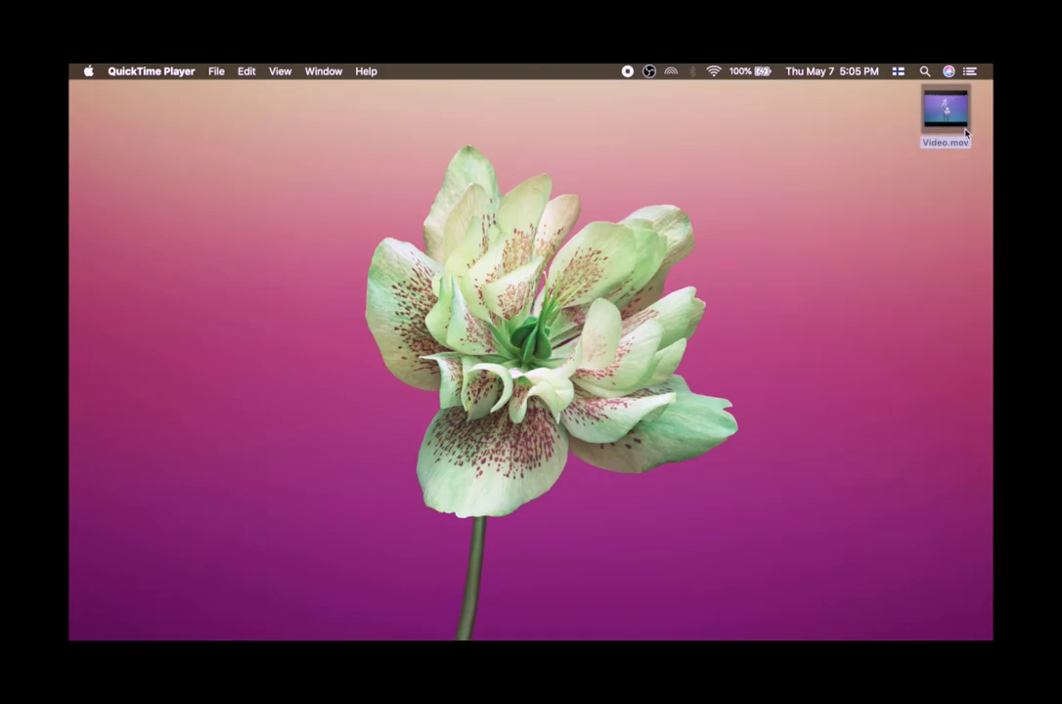
right_click(953, 122)
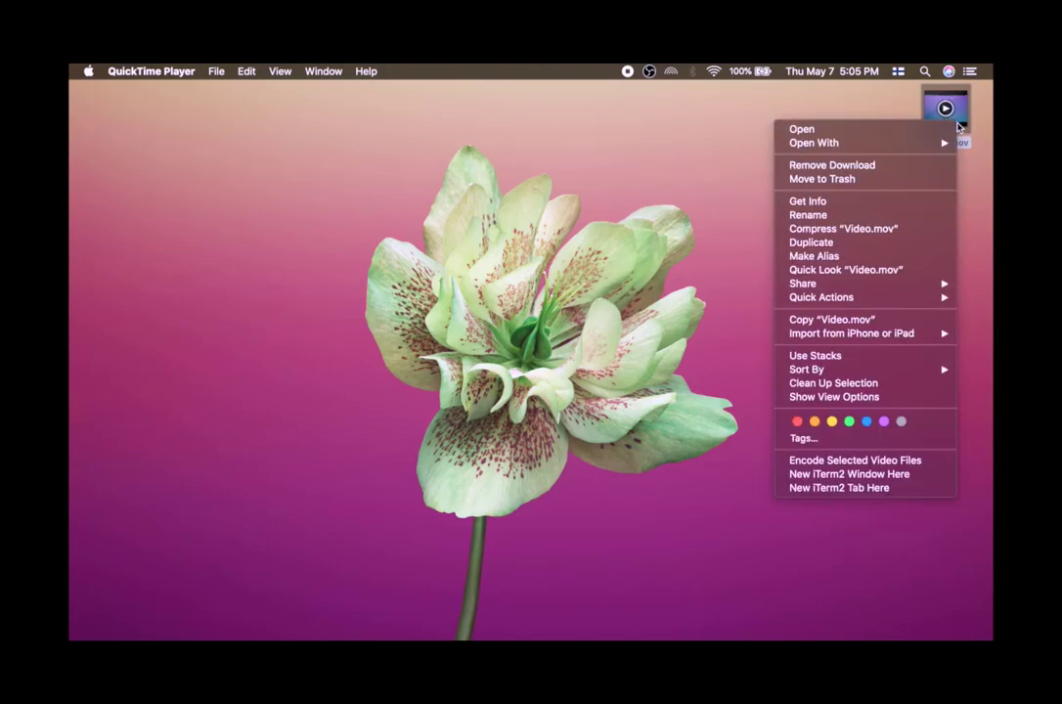
mouse_move(930, 145)
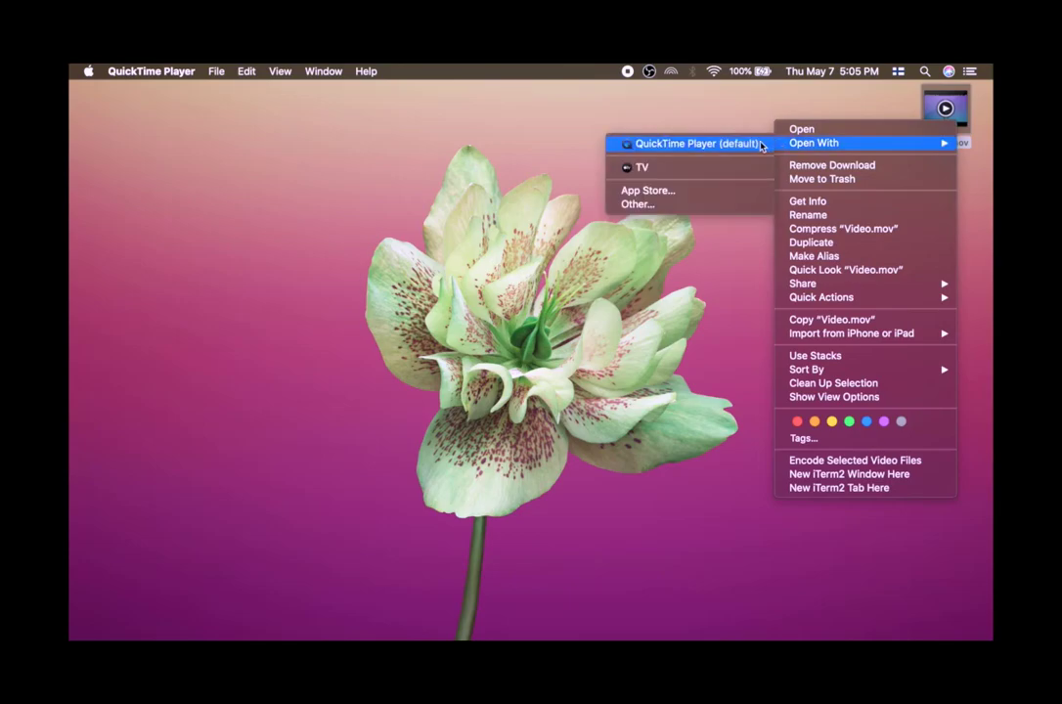
left_click(751, 145)
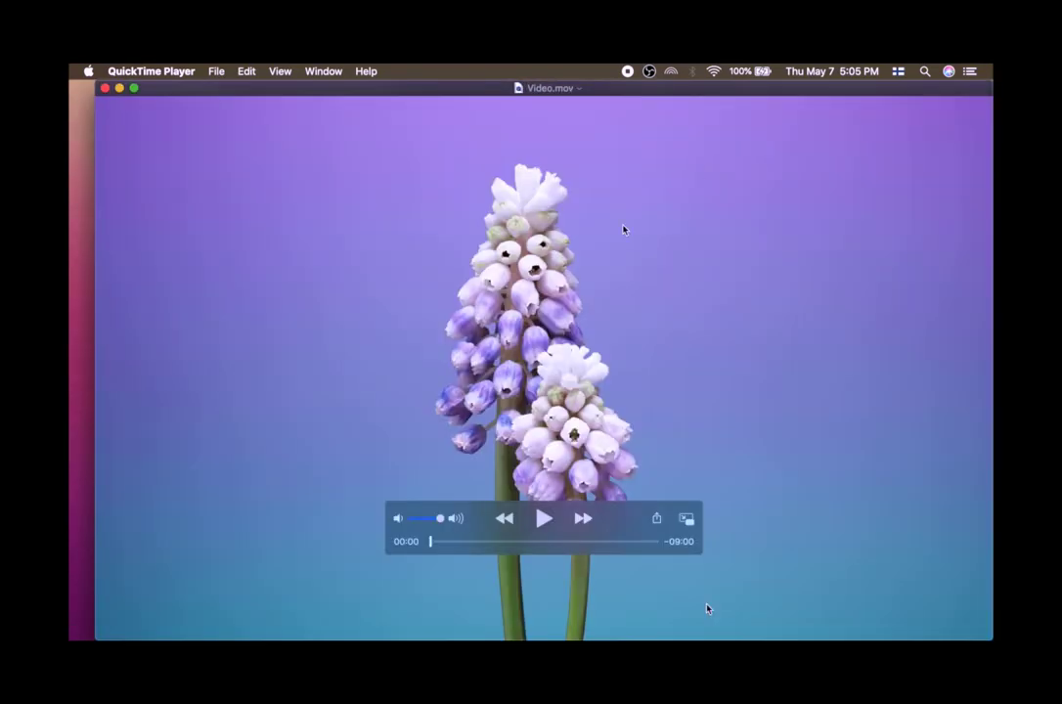
Play the video briefly, pause it, and switch the QuickTime window to full screen.
left_click_drag(698, 88, 683, 86)
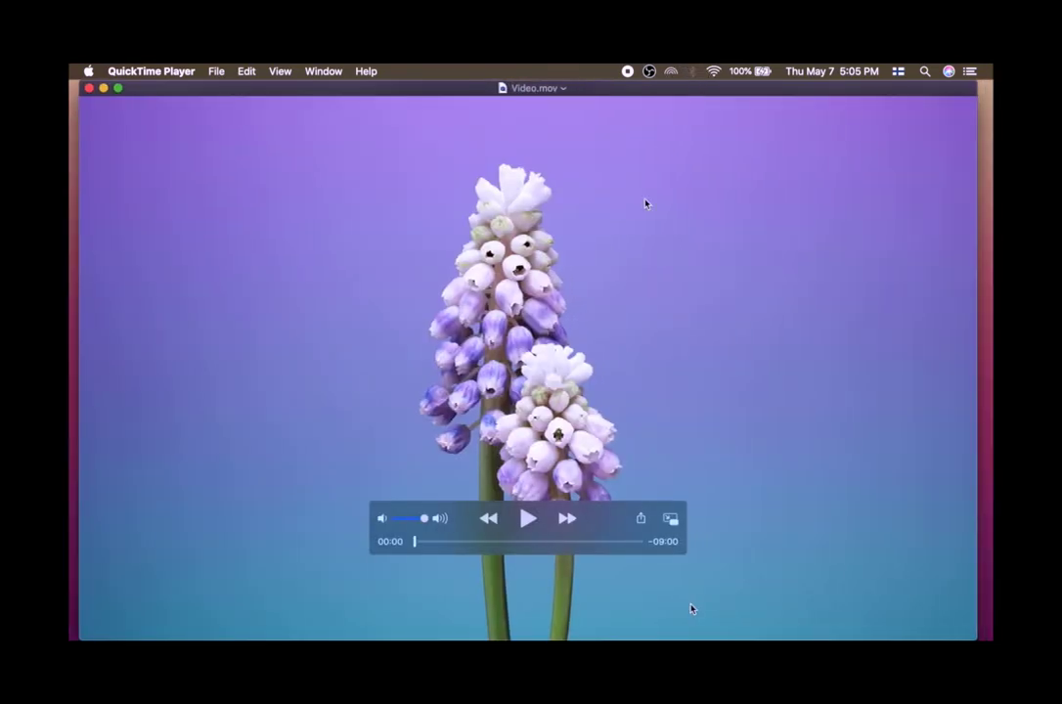
left_click(527, 518)
left_click(528, 520)
mouse_move(119, 93)
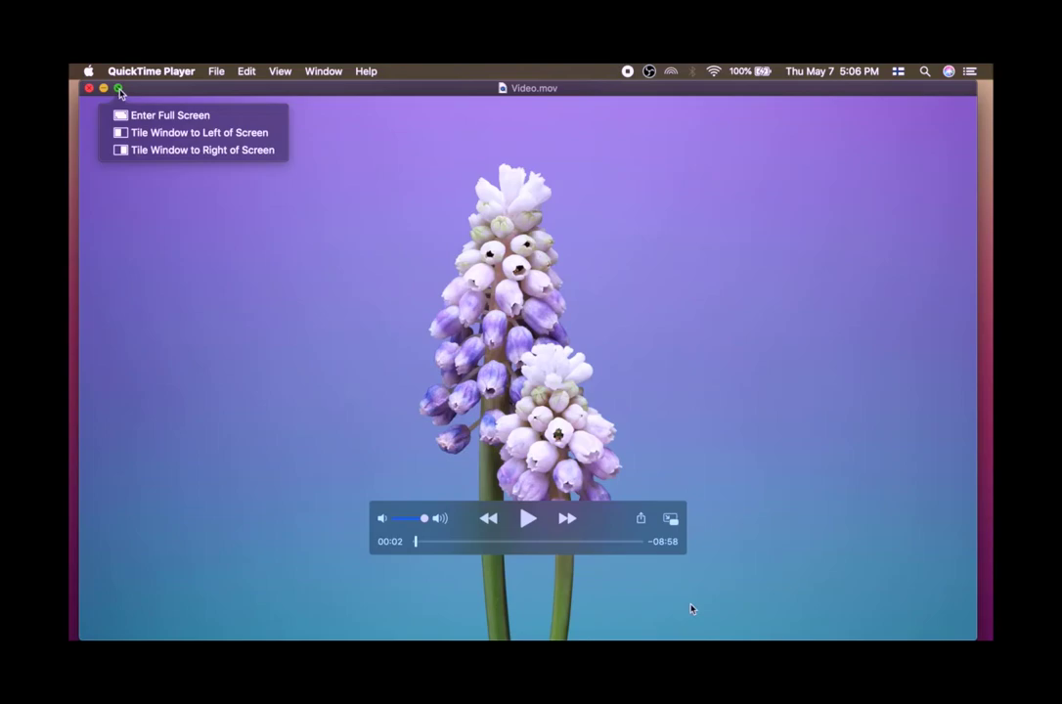
left_click(147, 115)
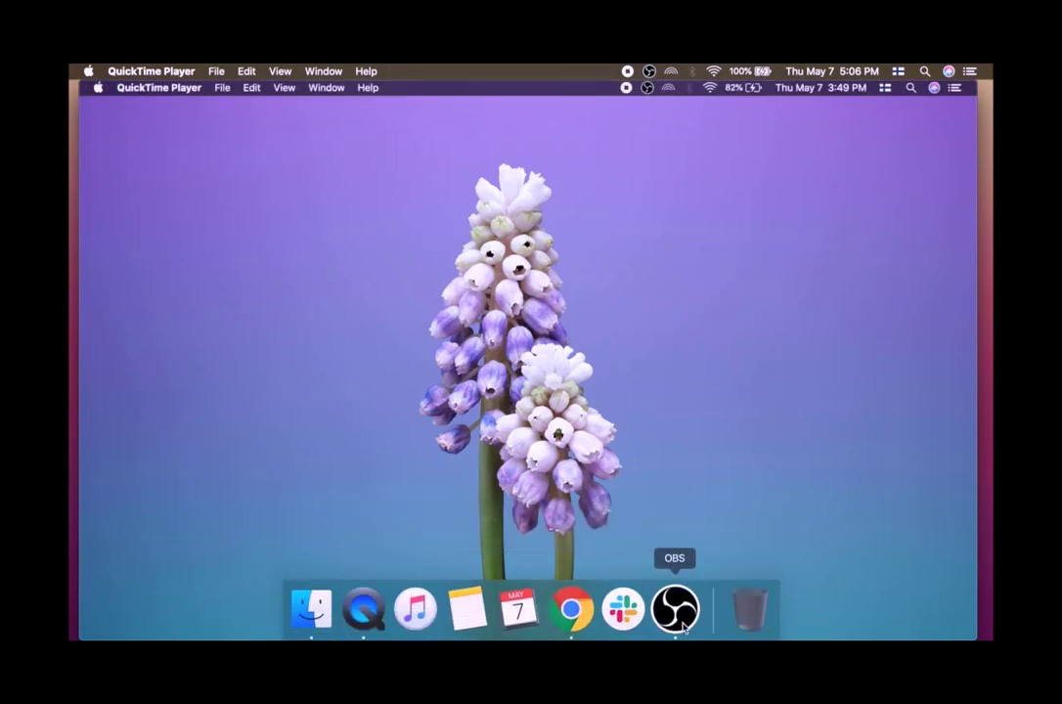
Switch to OBS and add a new Window Capture source named Window Capture to the scene.
left_click(683, 625)
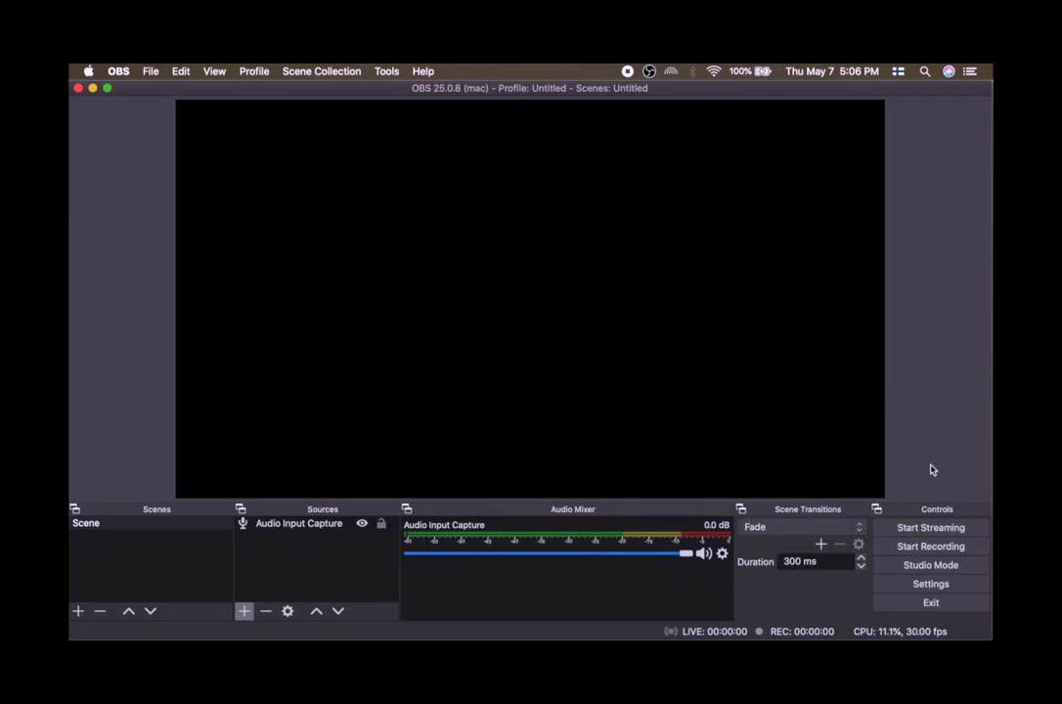
left_click(244, 613)
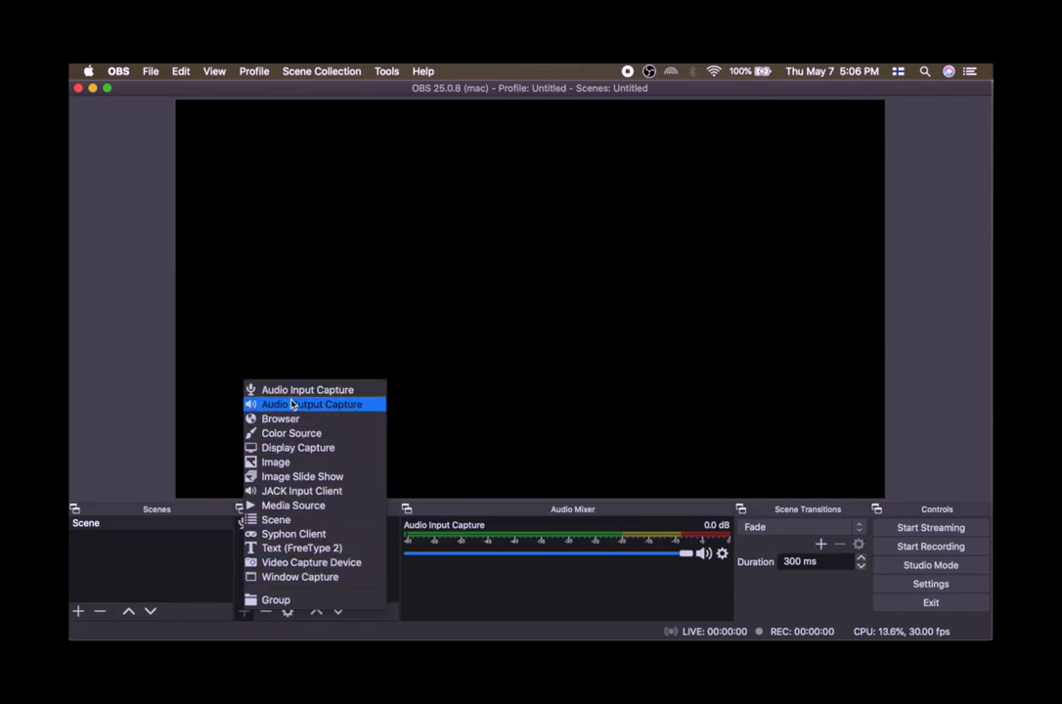
left_click(289, 577)
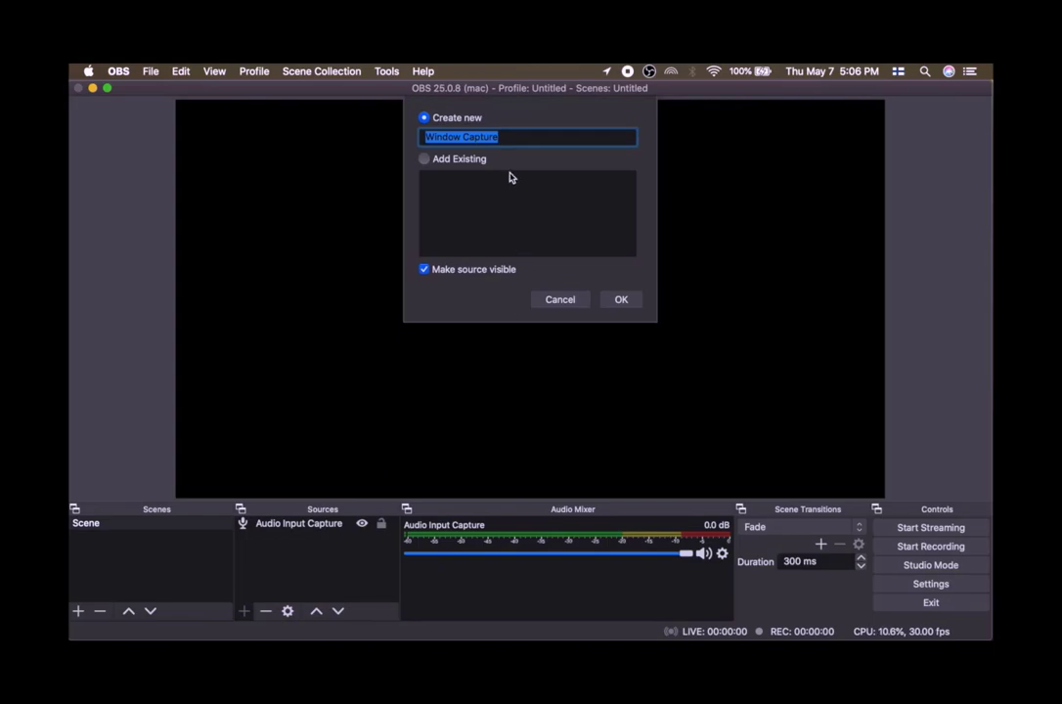
left_click(511, 137)
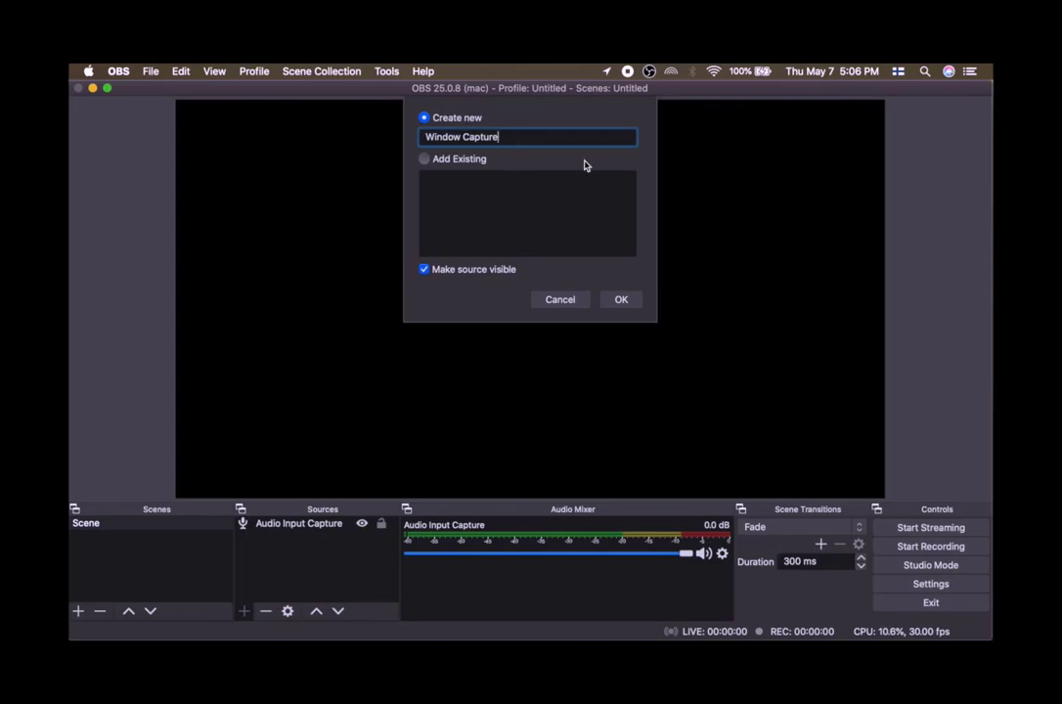
left_click(616, 301)
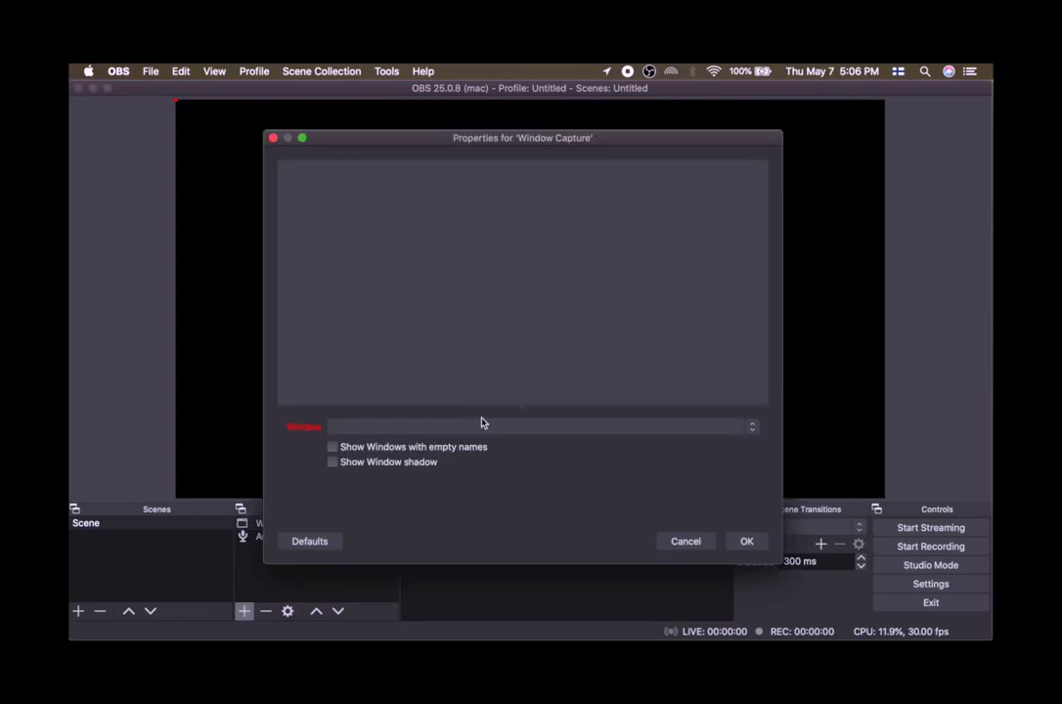
Set the capture's window to [QuickTime Player] Video.mov and confirm the properties.
left_click(479, 427)
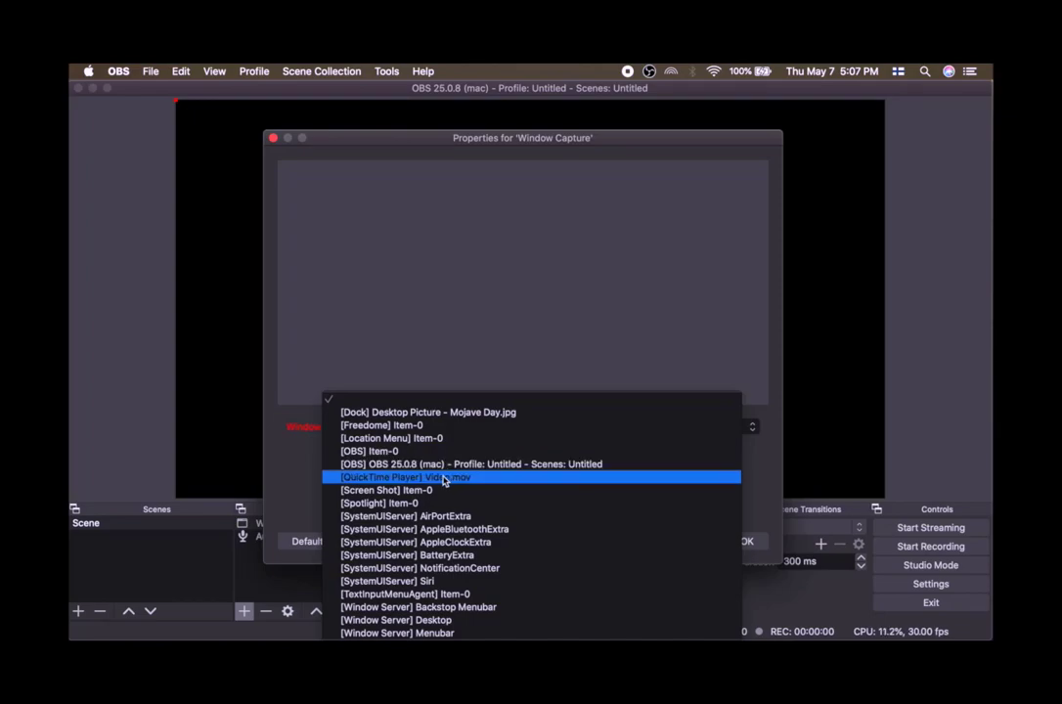
left_click(375, 478)
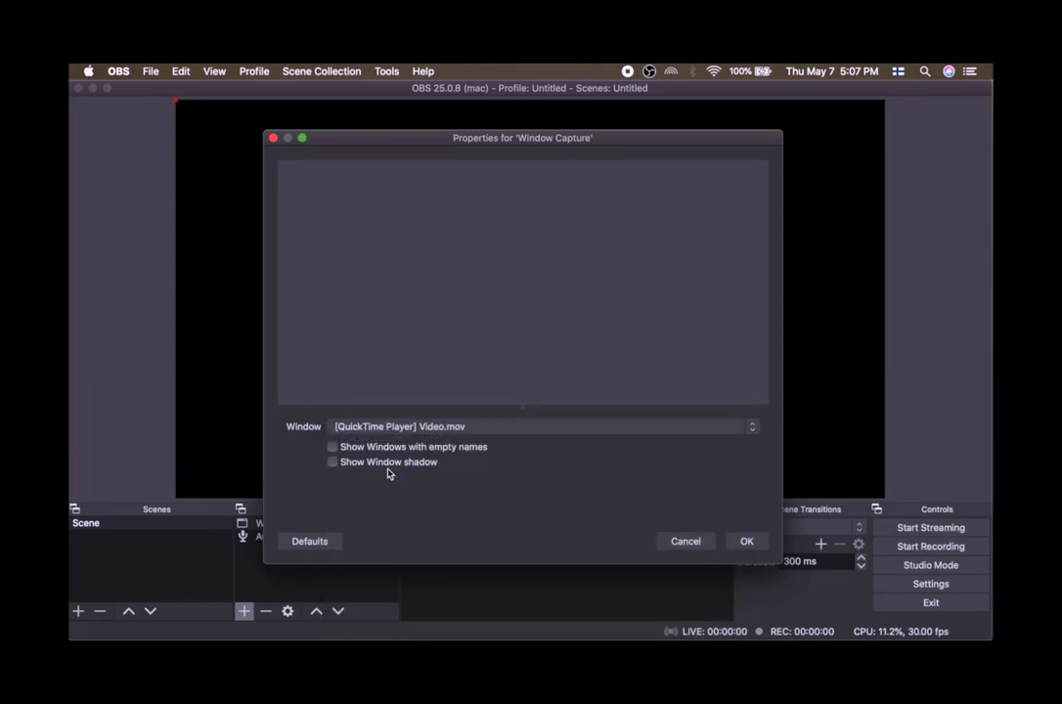
left_click(740, 541)
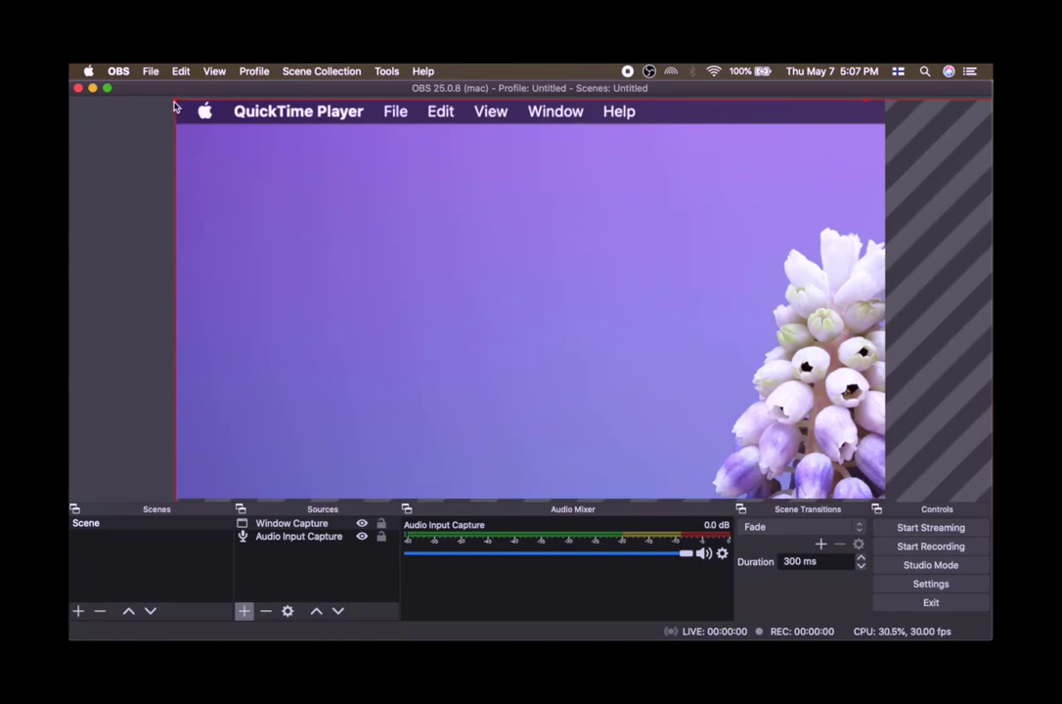
Resize and reposition the window capture so it fits the preview canvas height.
left_click_drag(177, 104, 401, 285)
left_click_drag(605, 334, 341, 180)
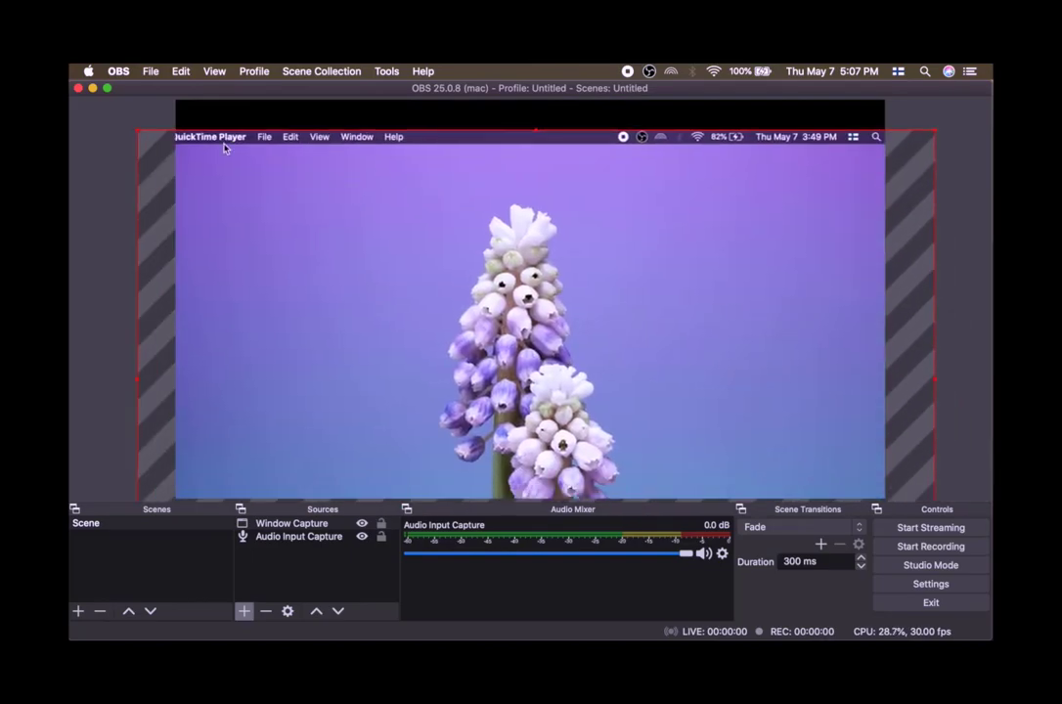
left_click_drag(137, 130, 196, 166)
left_click_drag(315, 194, 323, 152)
left_click_drag(186, 111, 275, 131)
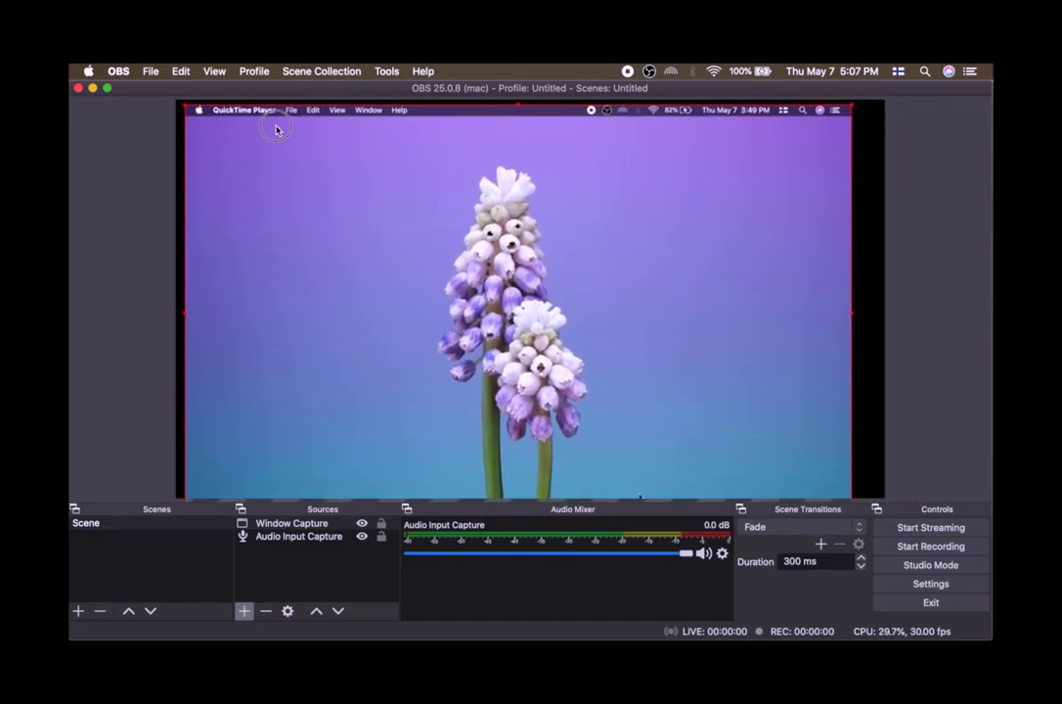
left_click_drag(185, 104, 237, 131)
left_click_drag(334, 219, 379, 232)
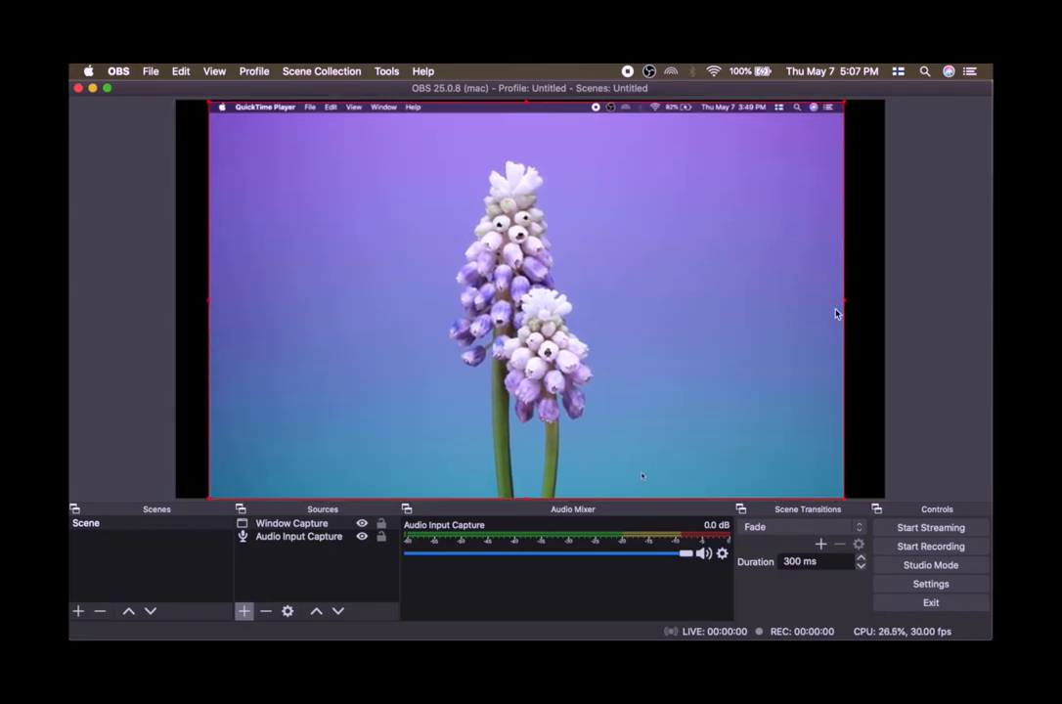
left_click(907, 268)
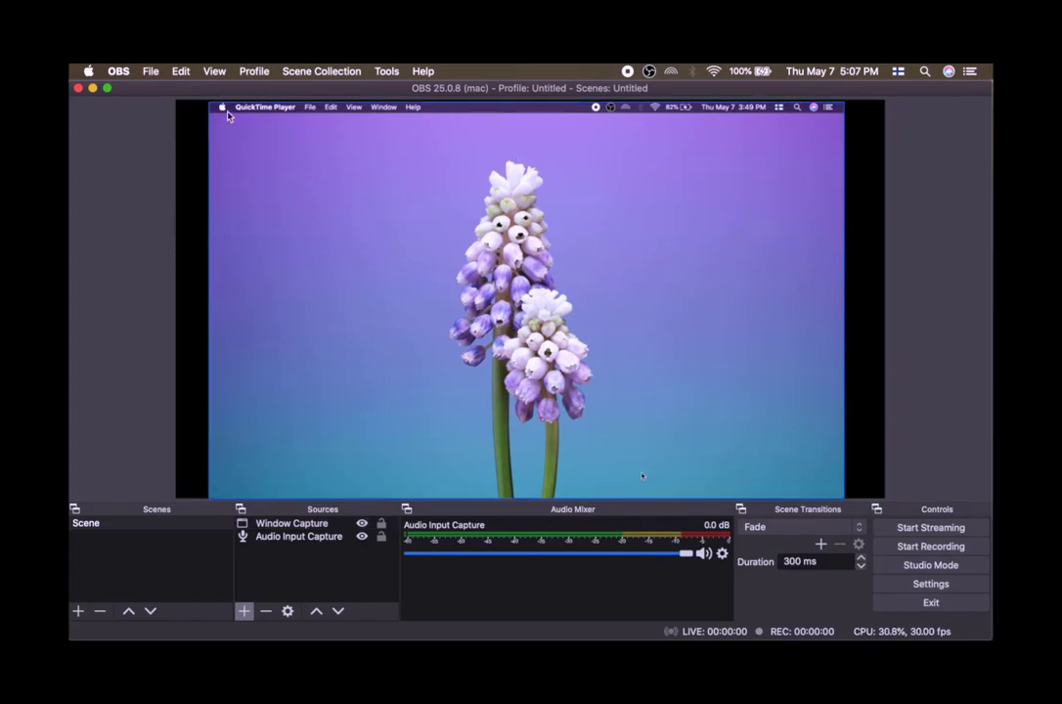
left_click(709, 173)
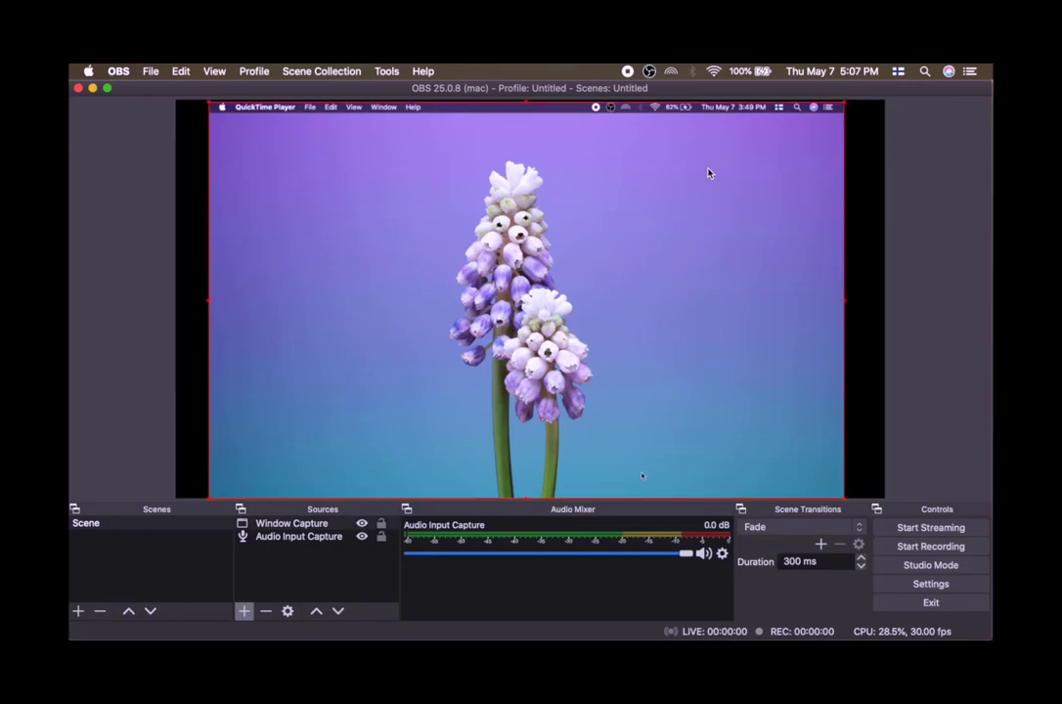
Add a Crop/Pad effect filter to the Window Capture source.
left_click(306, 524)
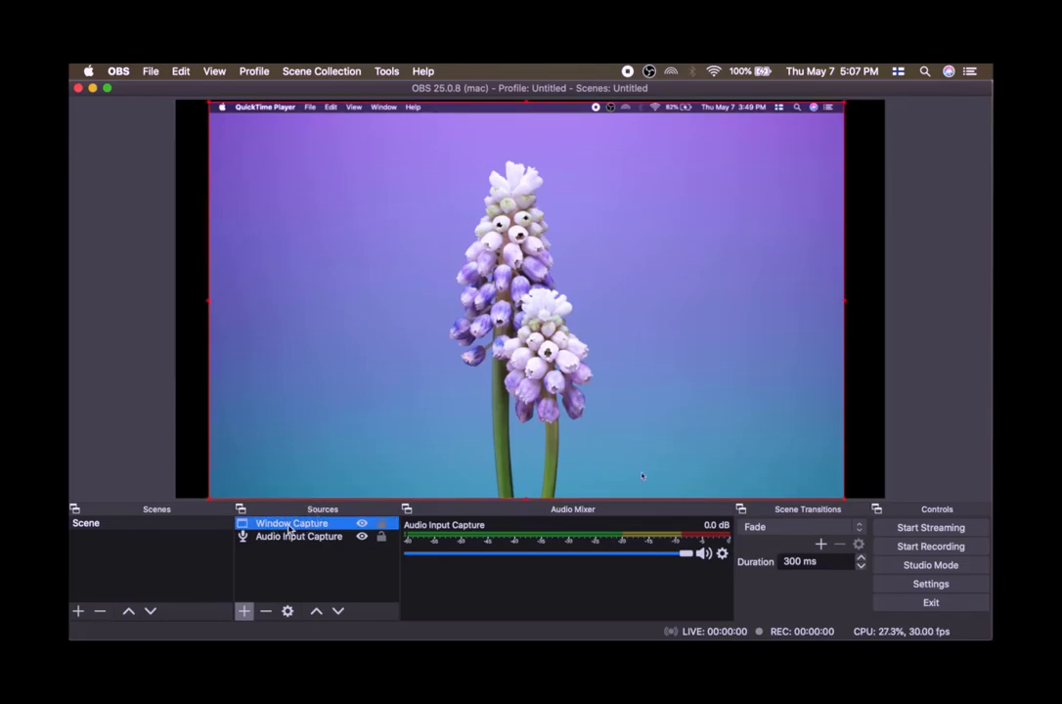
right_click(290, 529)
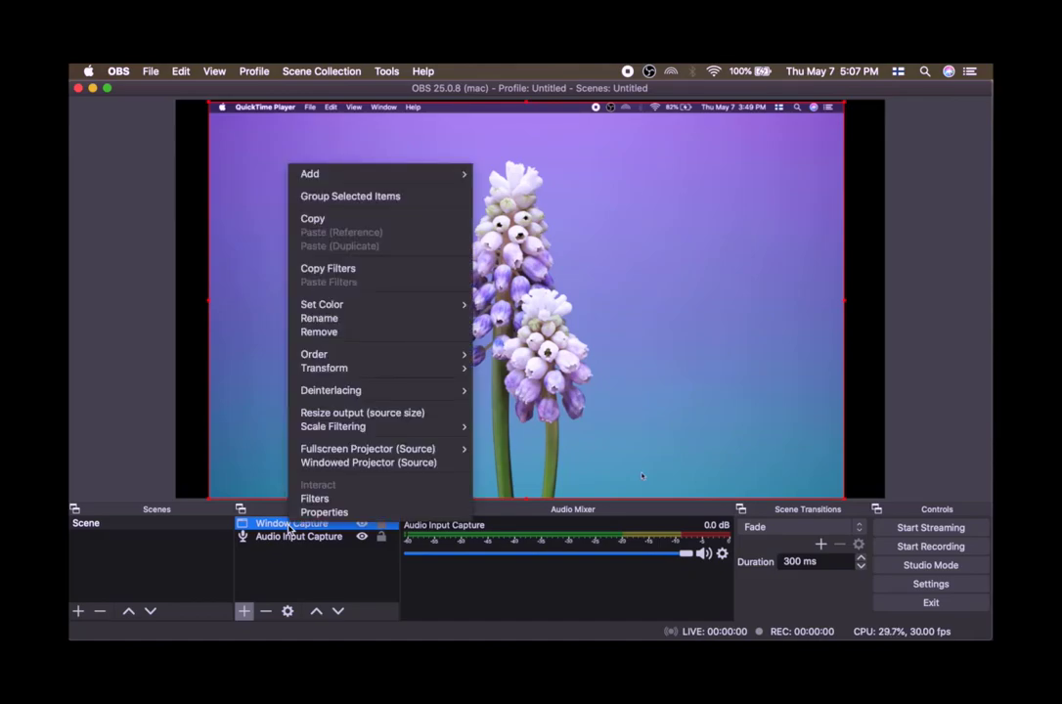
left_click(305, 499)
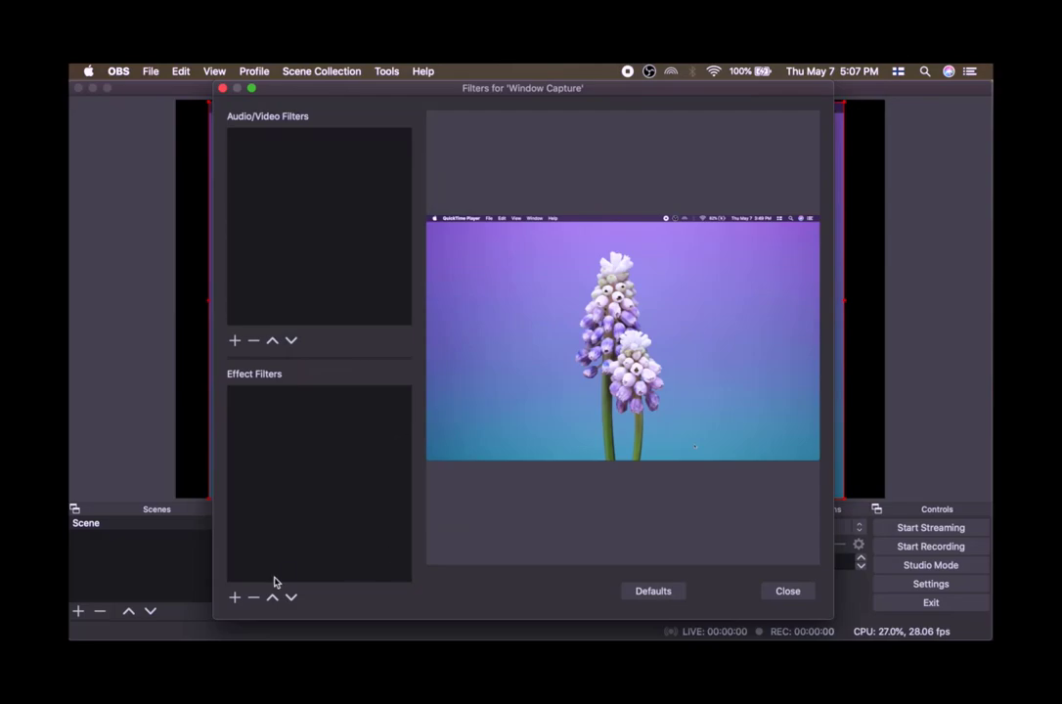
left_click(234, 598)
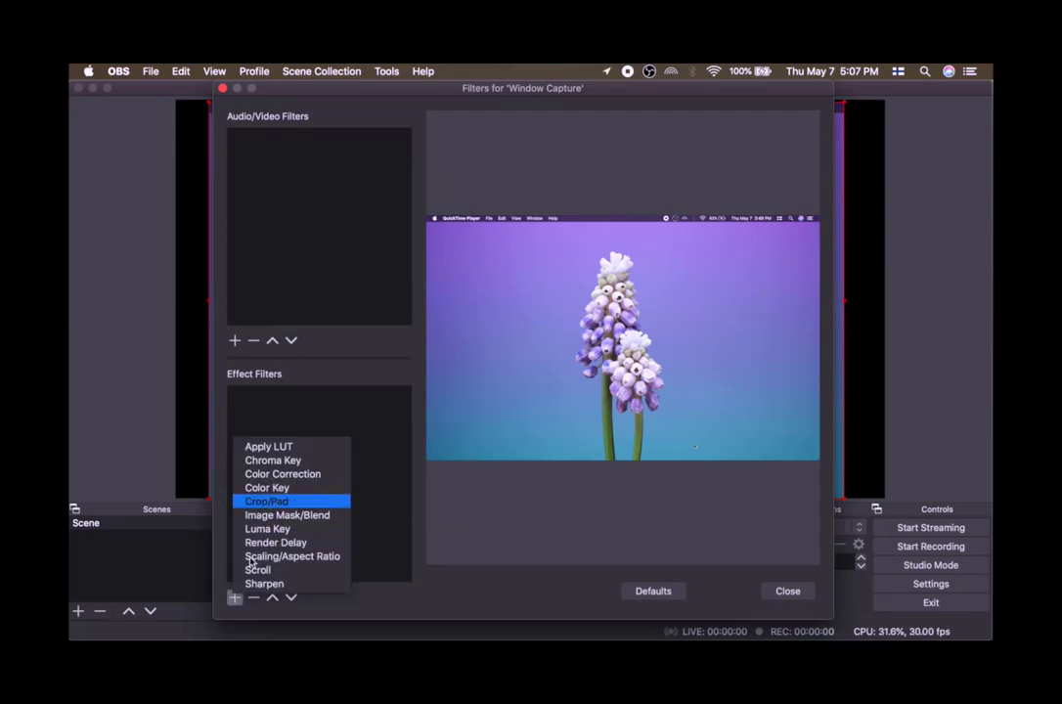
left_click(269, 387)
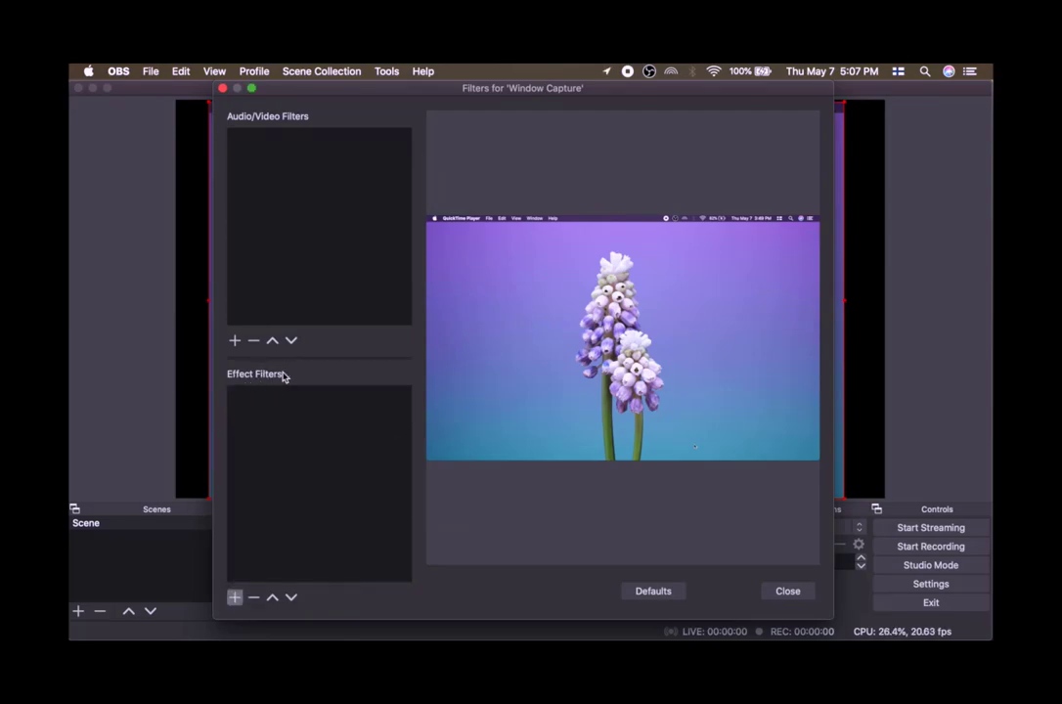
left_click(235, 597)
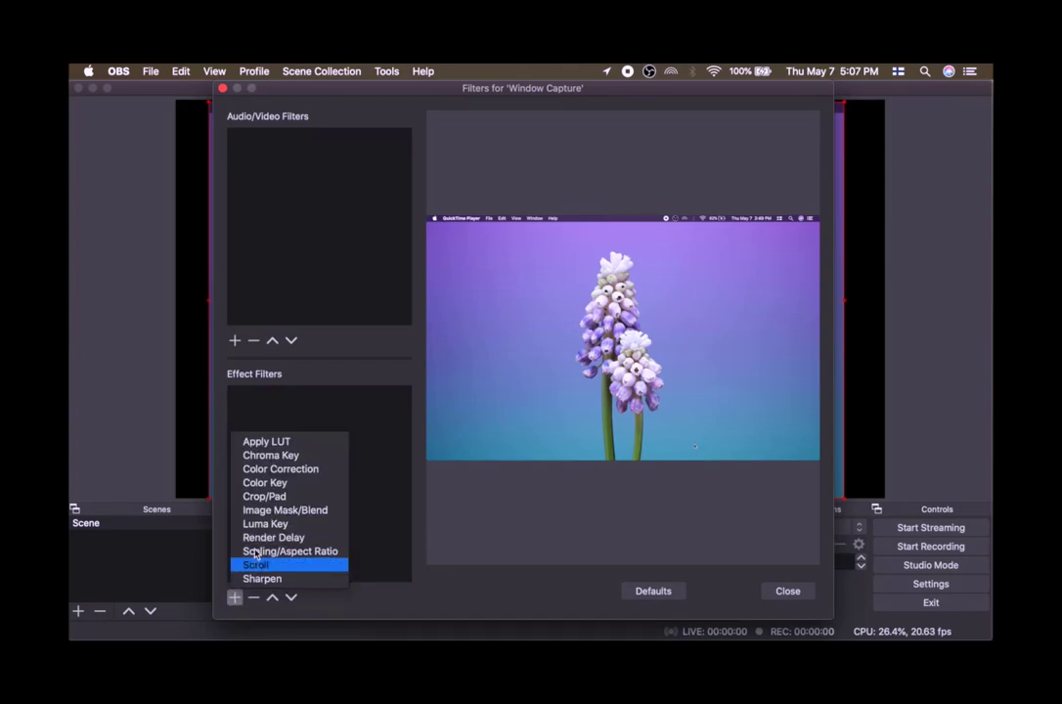
left_click(266, 497)
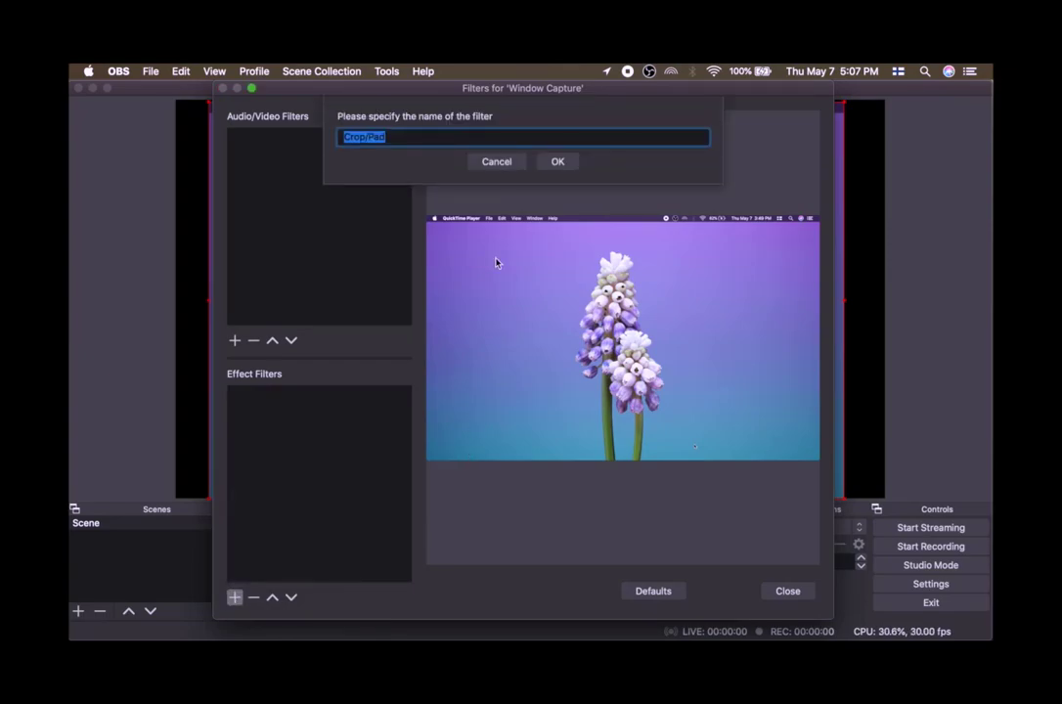
left_click(557, 164)
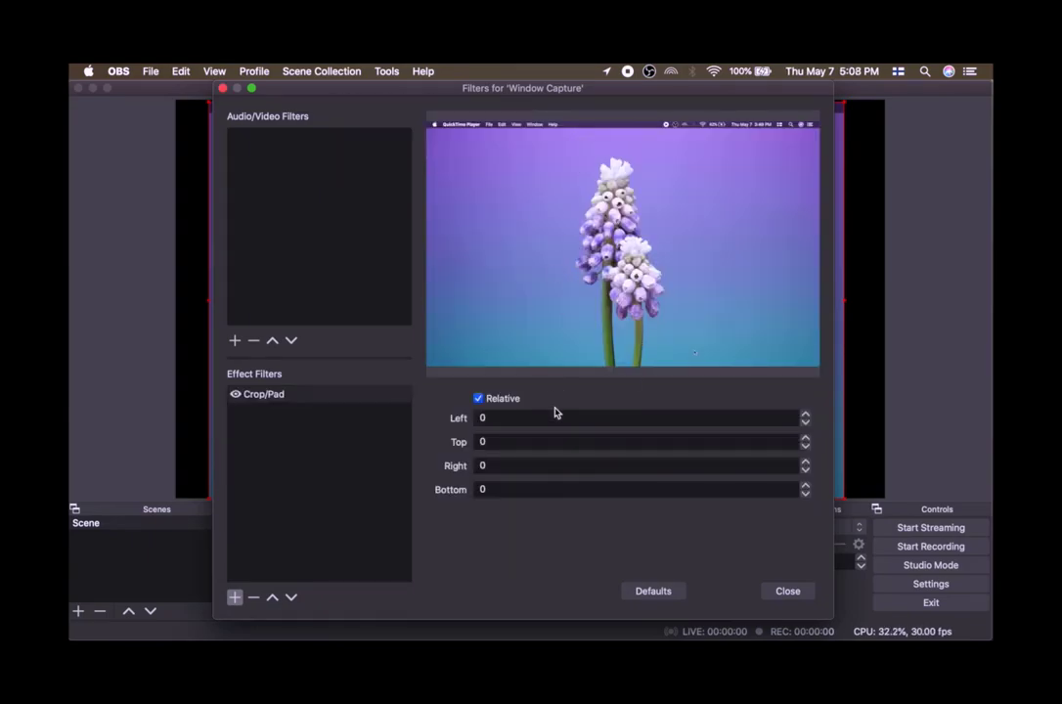
Set the Crop/Pad top crop to 50 and close the filters window.
left_click(532, 445)
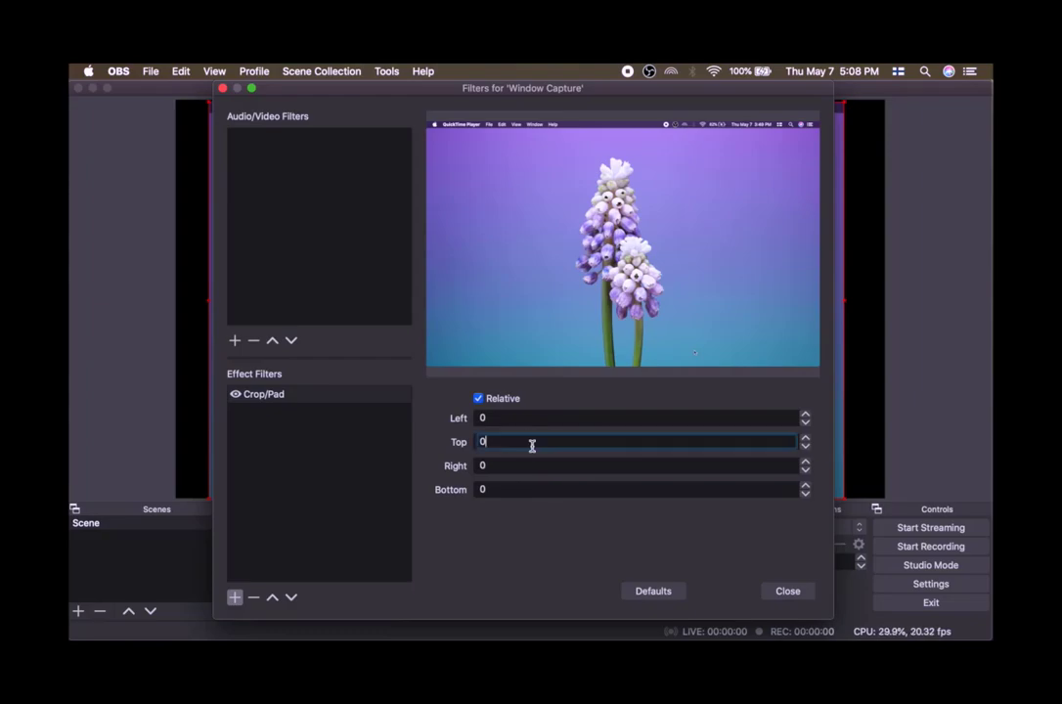
type("20")
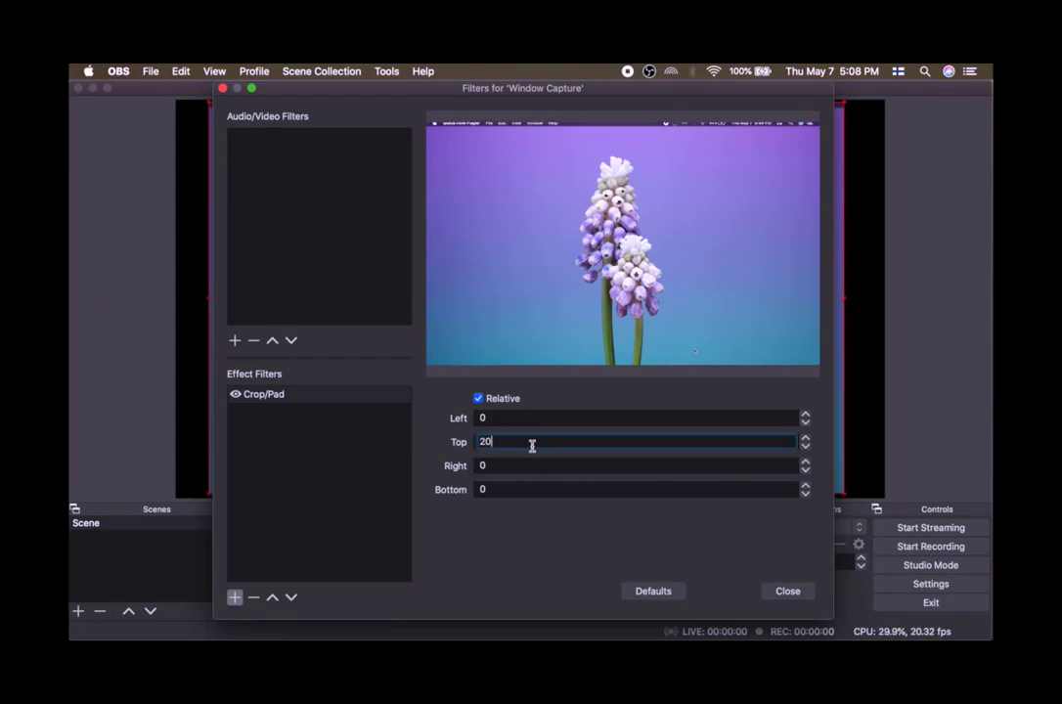
key("BackSpace")
key("BackSpace")
type("30")
key("BackSpace")
key("BackSpace")
type("40")
key("BackSpace")
key("BackSpace")
type("50")
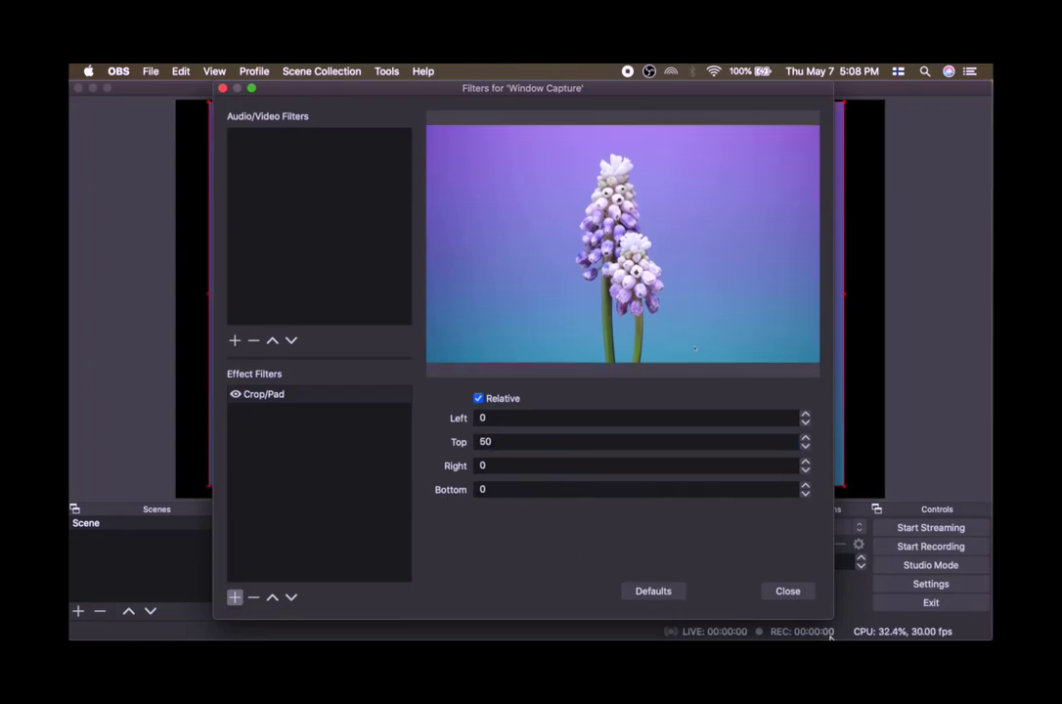
left_click(787, 592)
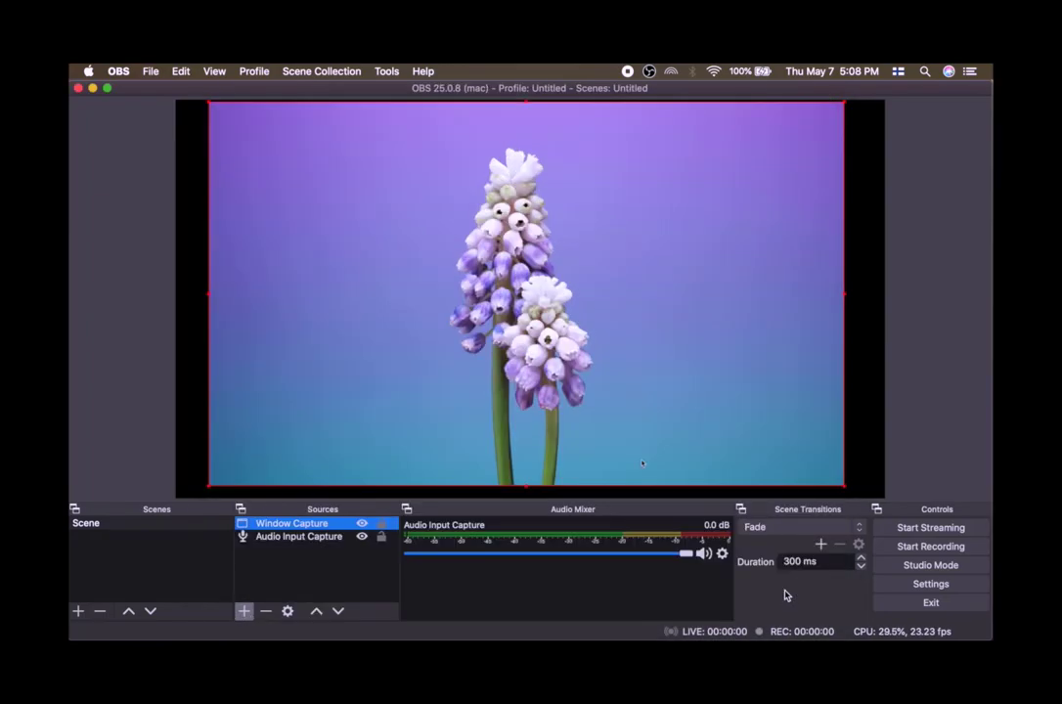
Resize and reposition the cropped capture to fill the canvas height, then deselect it.
left_click_drag(749, 353, 720, 353)
left_click_drag(812, 483, 843, 463)
left_click(979, 363)
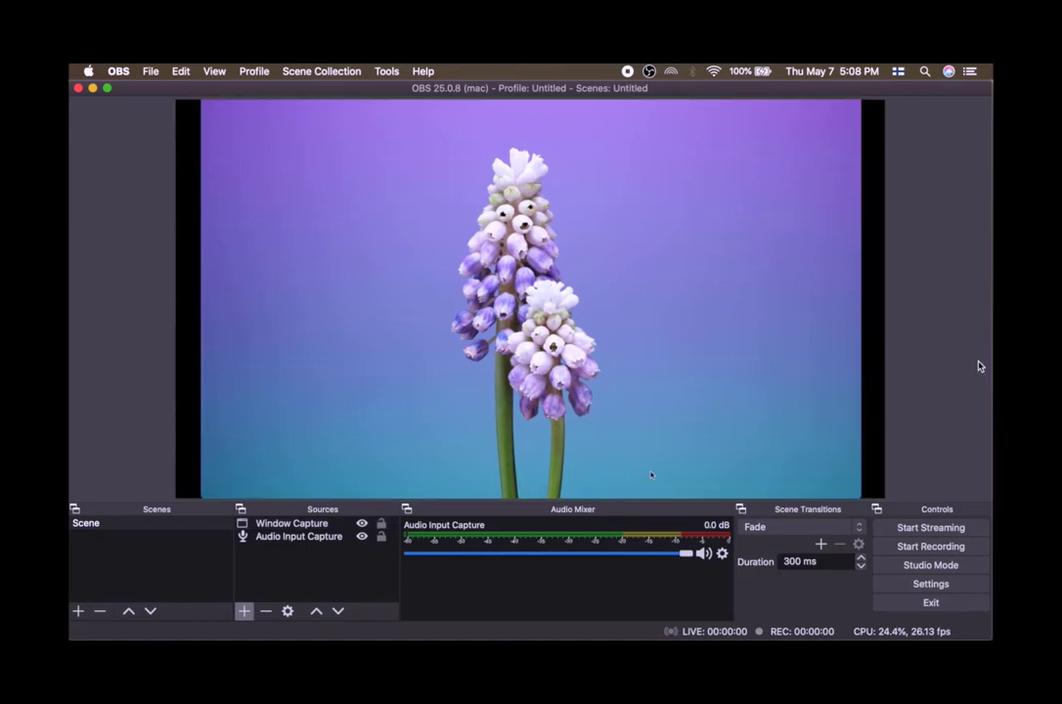
Switch back to the full-screen QuickTime video.
mouse_move(720, 636)
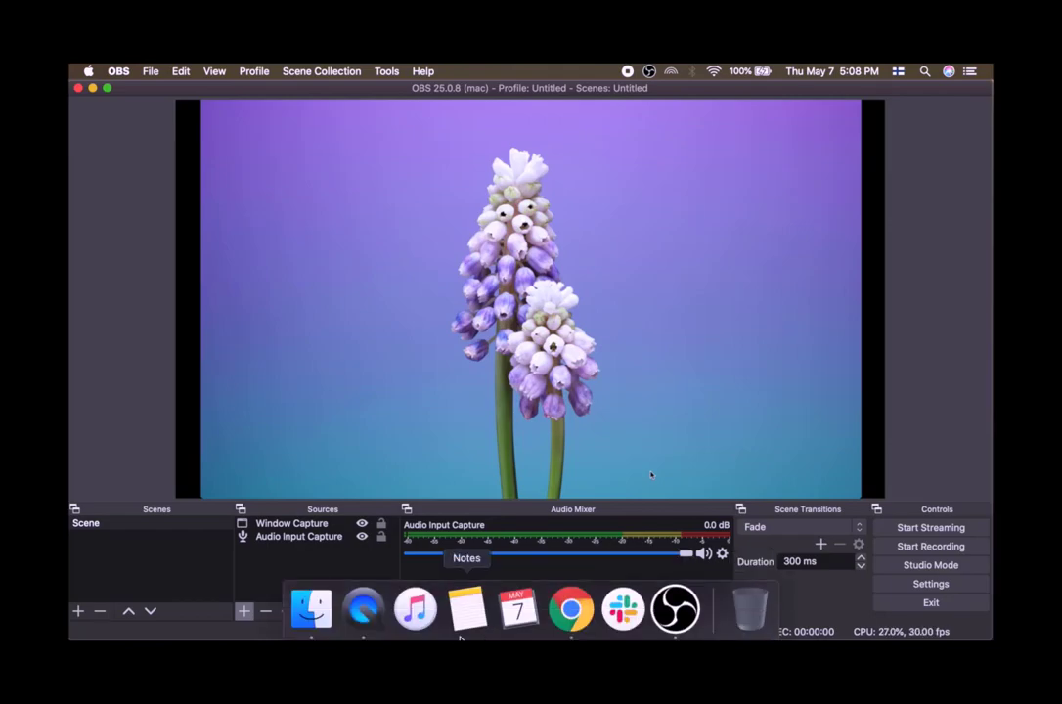
left_click(372, 620)
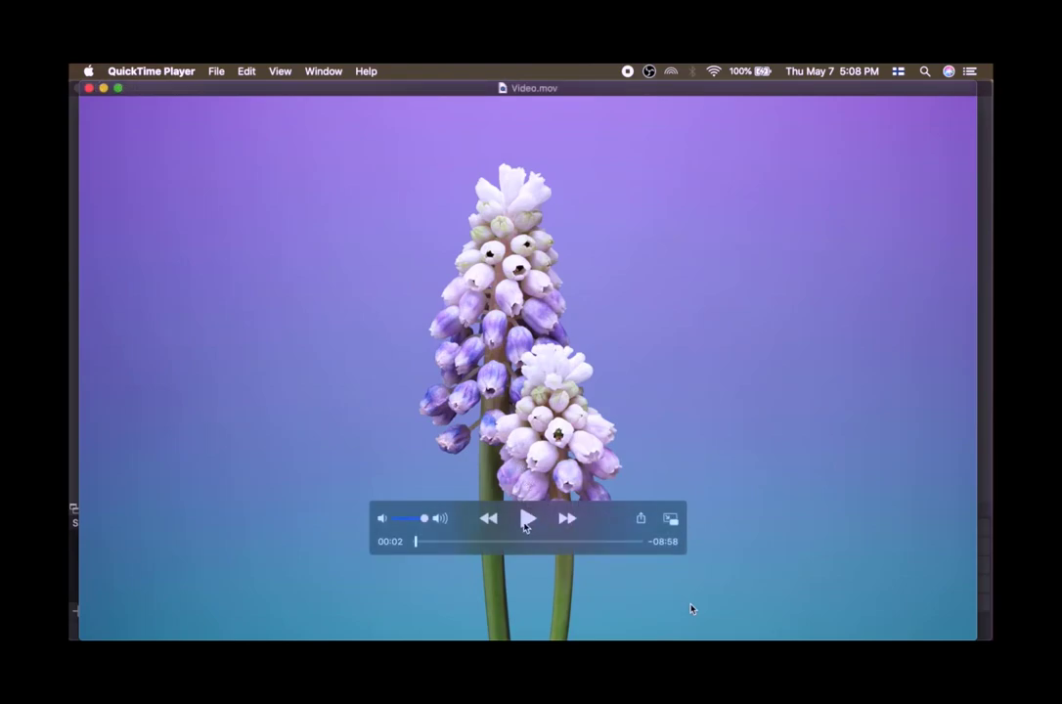
Play the QuickTime video and turn its playback volume down.
left_click(526, 520)
left_click_drag(439, 528, 394, 520)
mouse_move(684, 618)
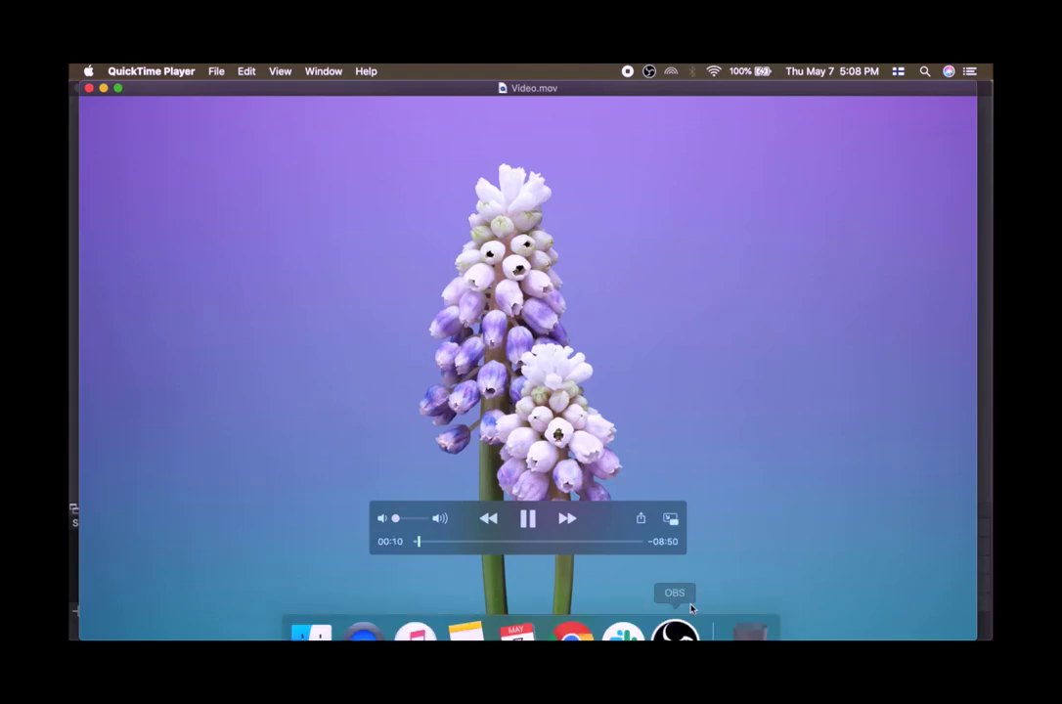
Compare the OBS preview with the playing video, then jump the video ahead to about 3:34.
left_click(683, 619)
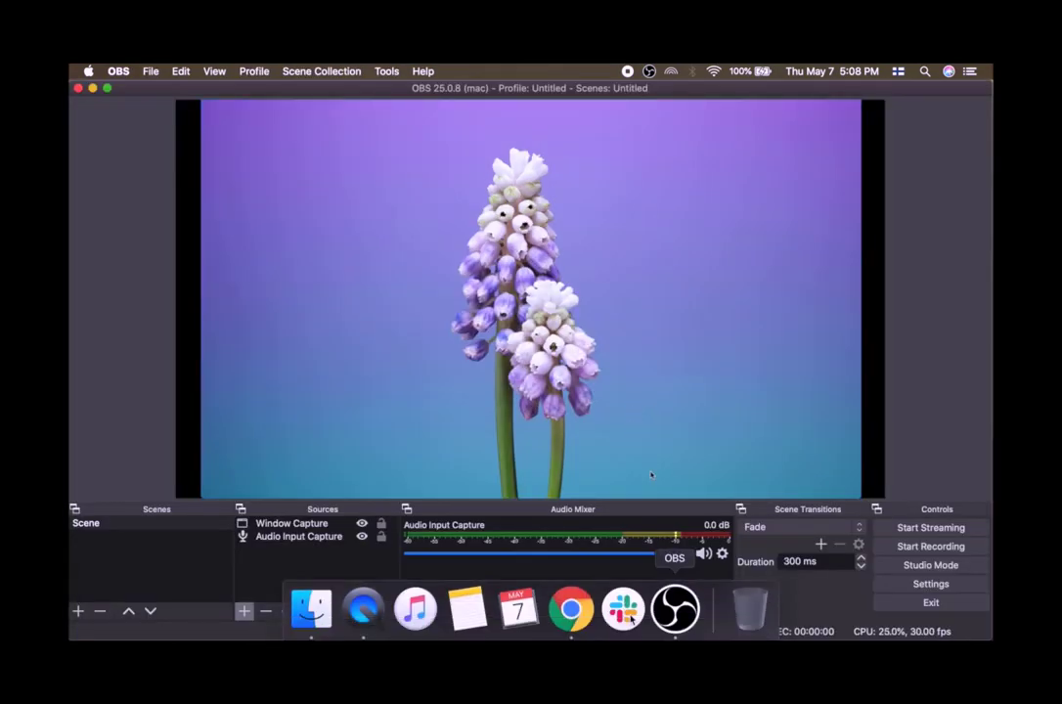
left_click(363, 626)
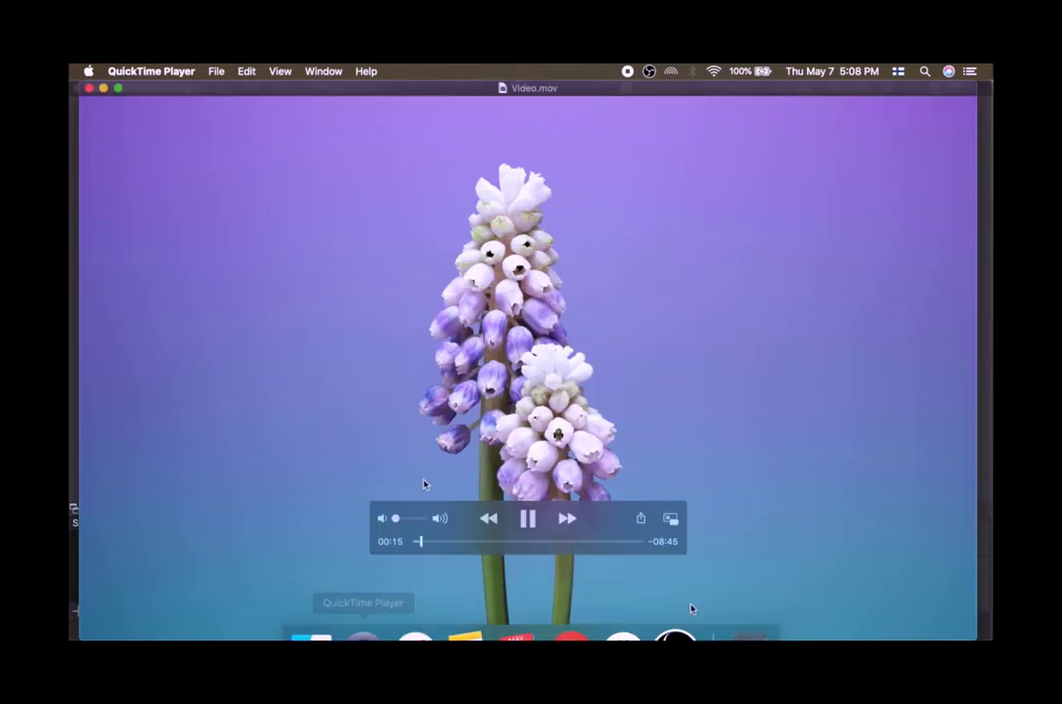
left_click(499, 540)
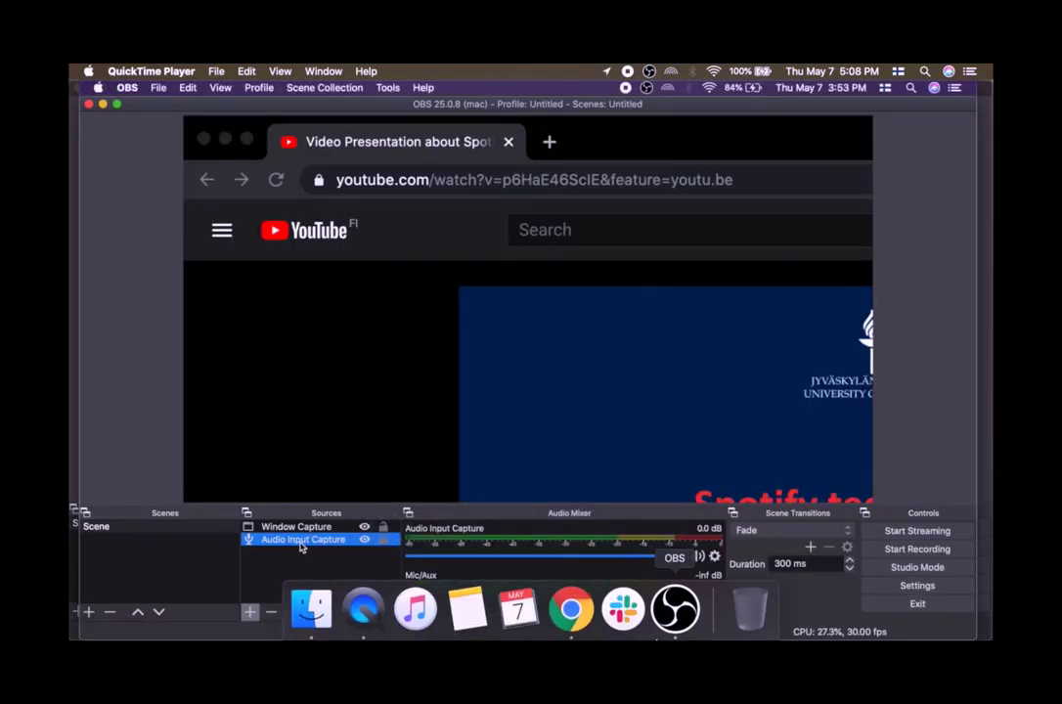
Glance at OBS and the Twitch channel page in Chrome before returning to the video.
left_click(678, 616)
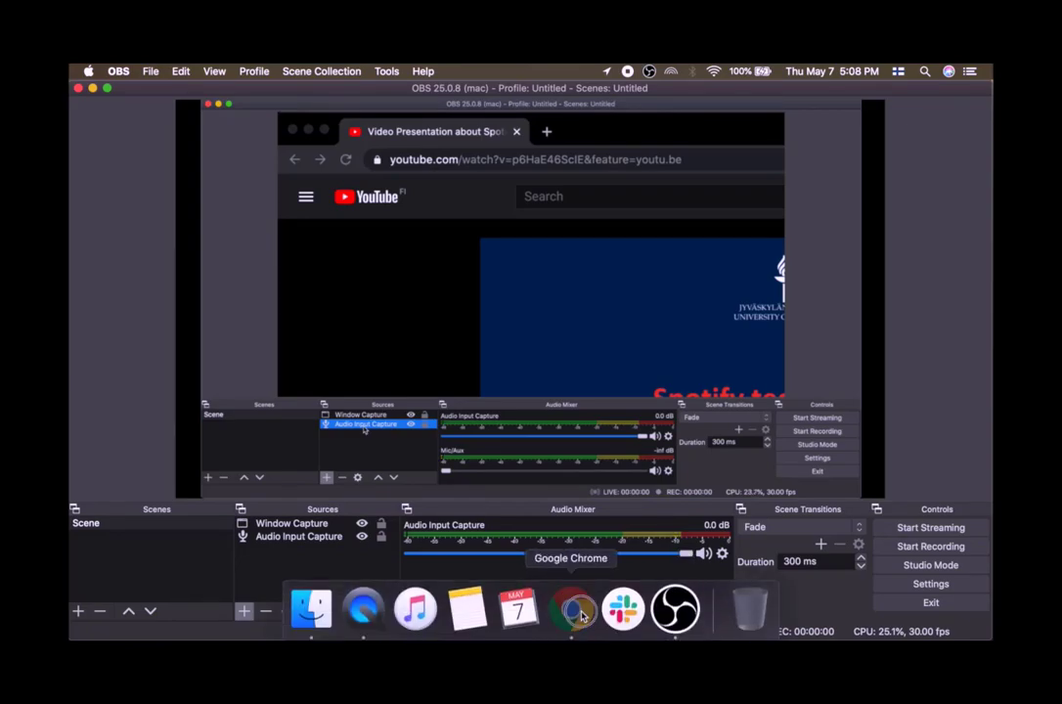
left_click(575, 613)
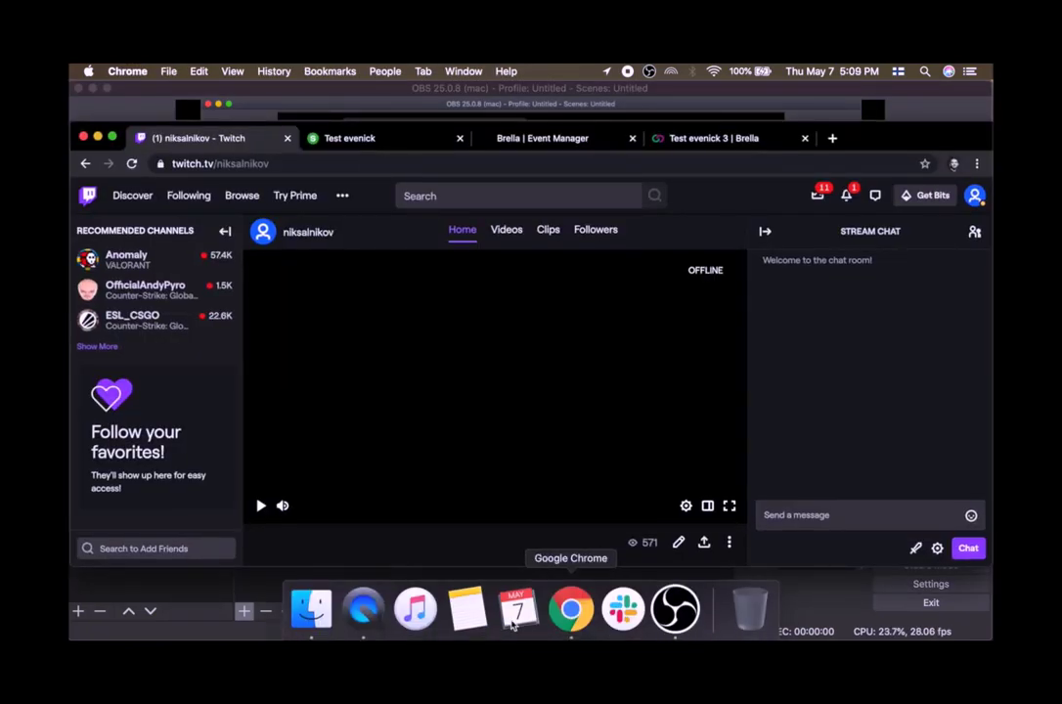
left_click(363, 611)
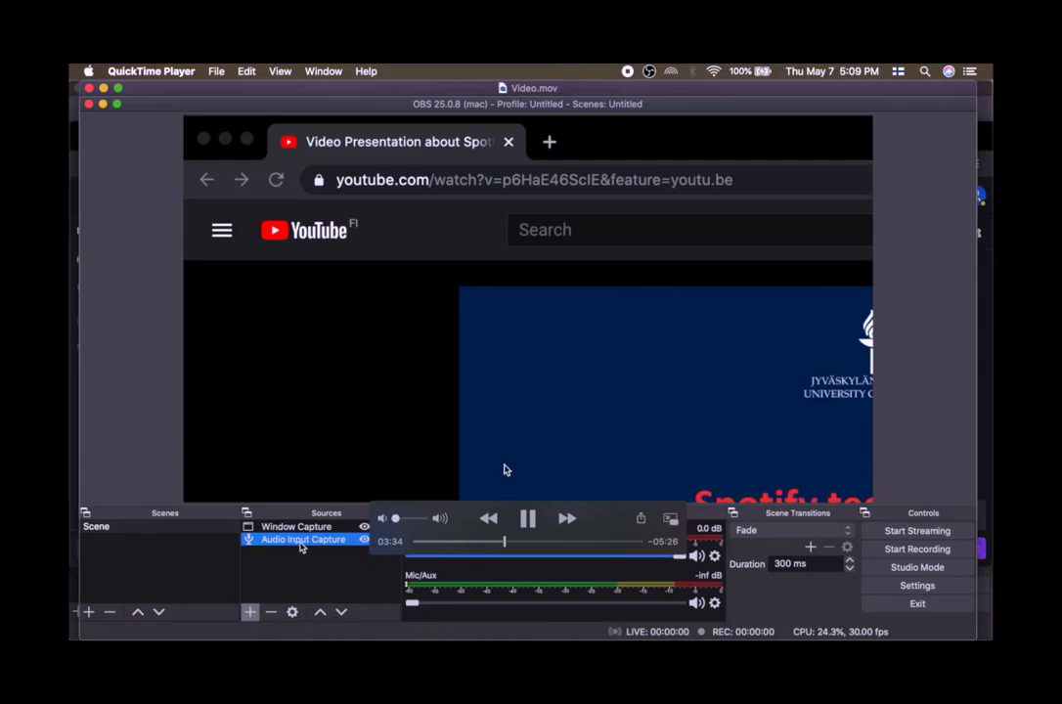
Jump the video ahead to about 4:40 and compare it with the OBS preview.
left_click(531, 541)
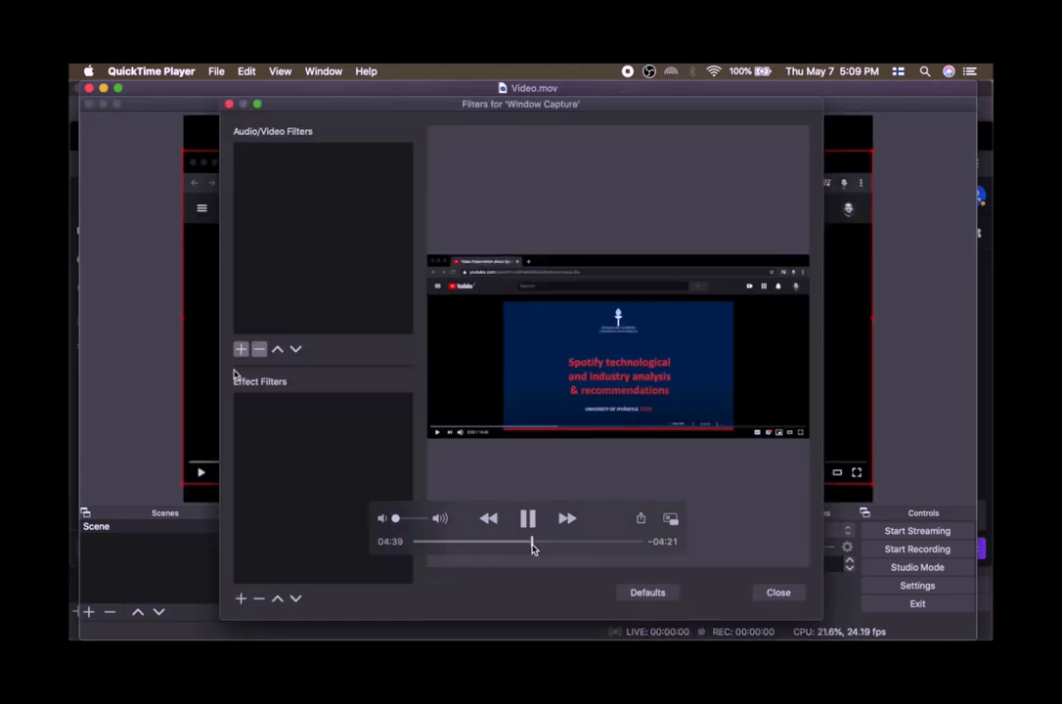
left_click(673, 610)
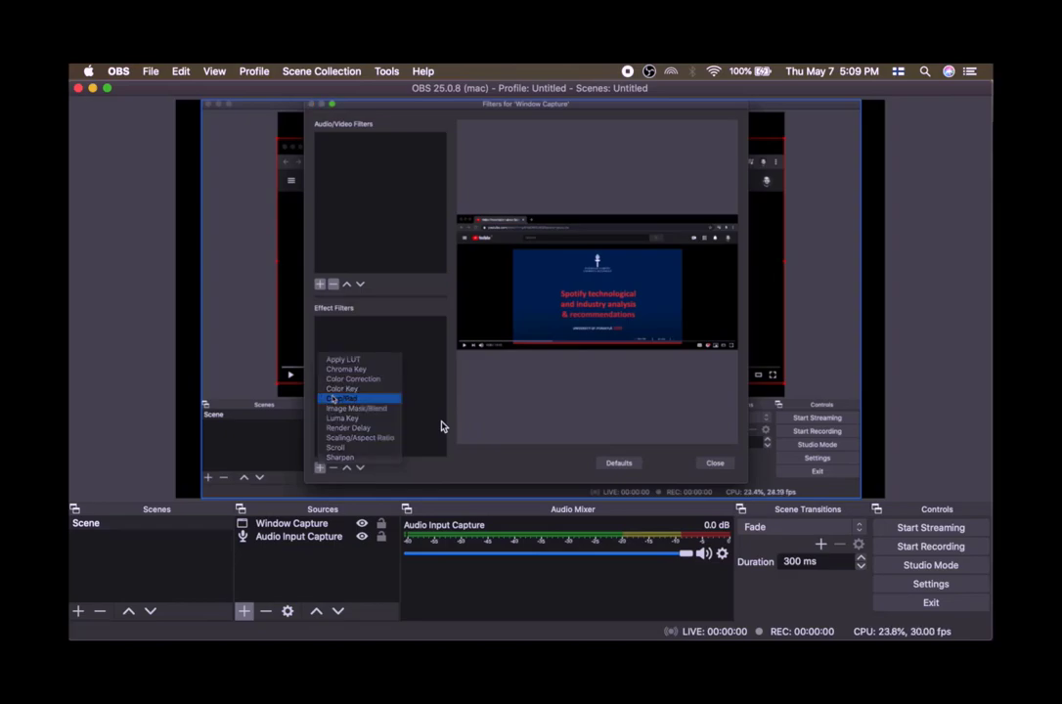
mouse_move(518, 628)
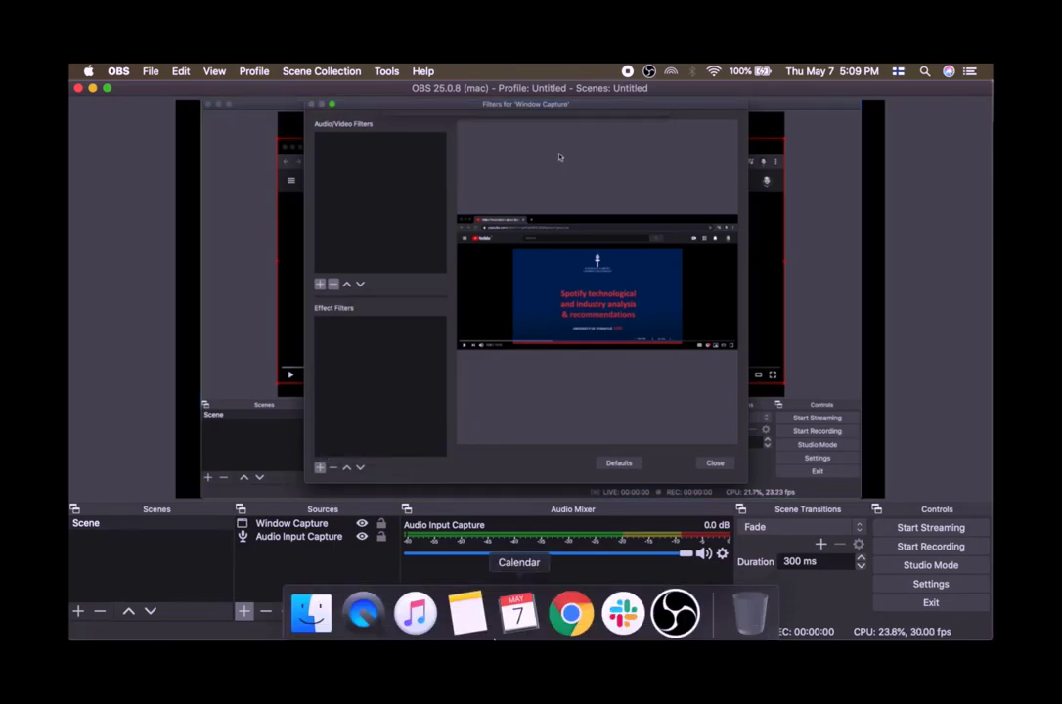
left_click(379, 618)
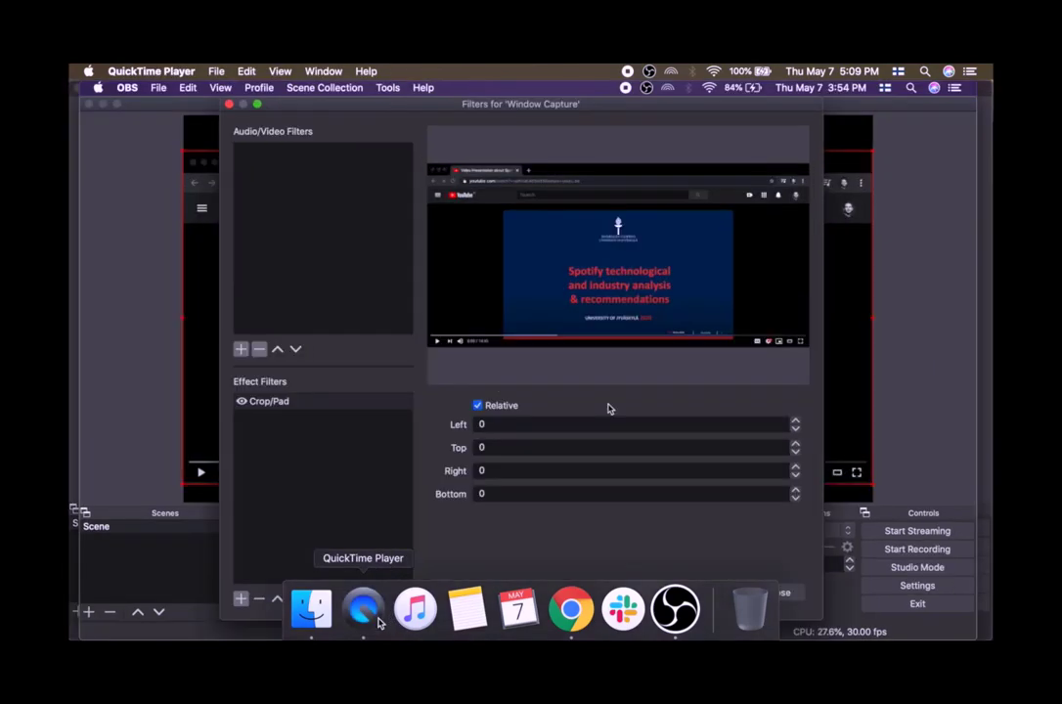
Pause the video at about 4:55 and switch to OBS.
left_click(527, 519)
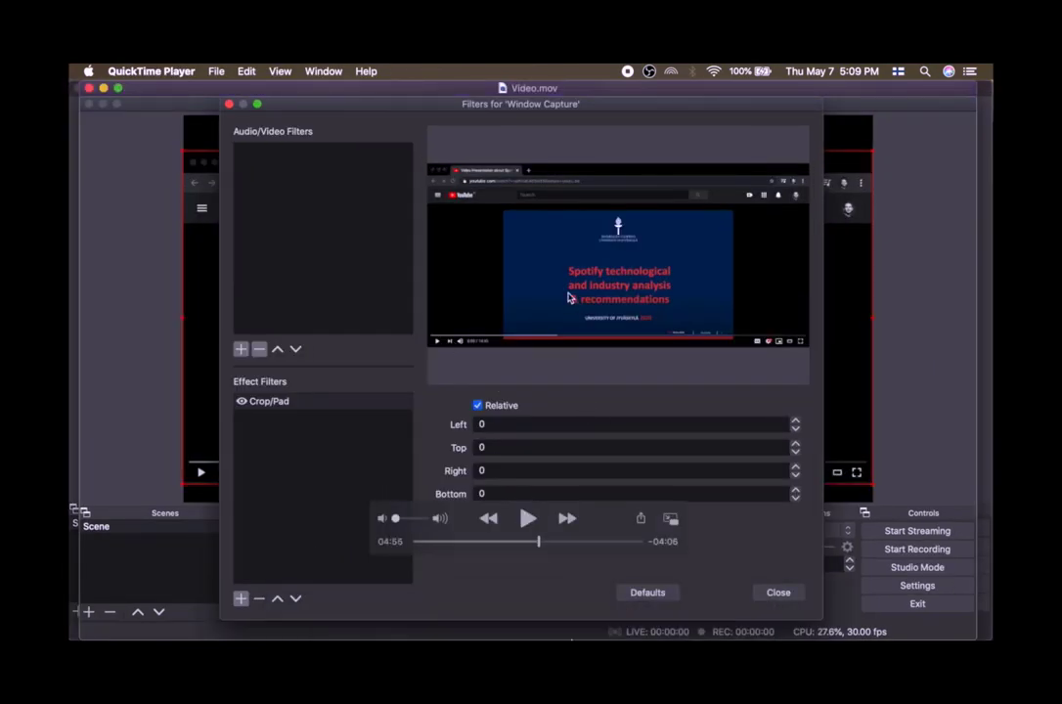
mouse_move(569, 626)
left_click(676, 608)
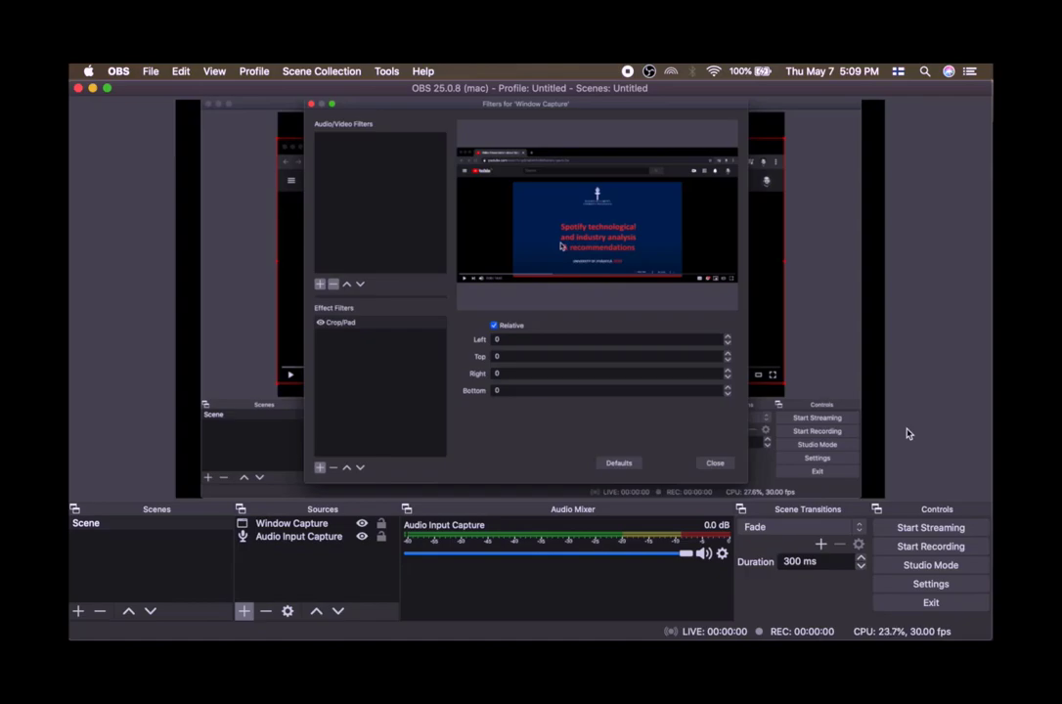
Open the Stream settings, review the Service list and choose Auto (Recommended) as the Twitch server.
left_click(926, 583)
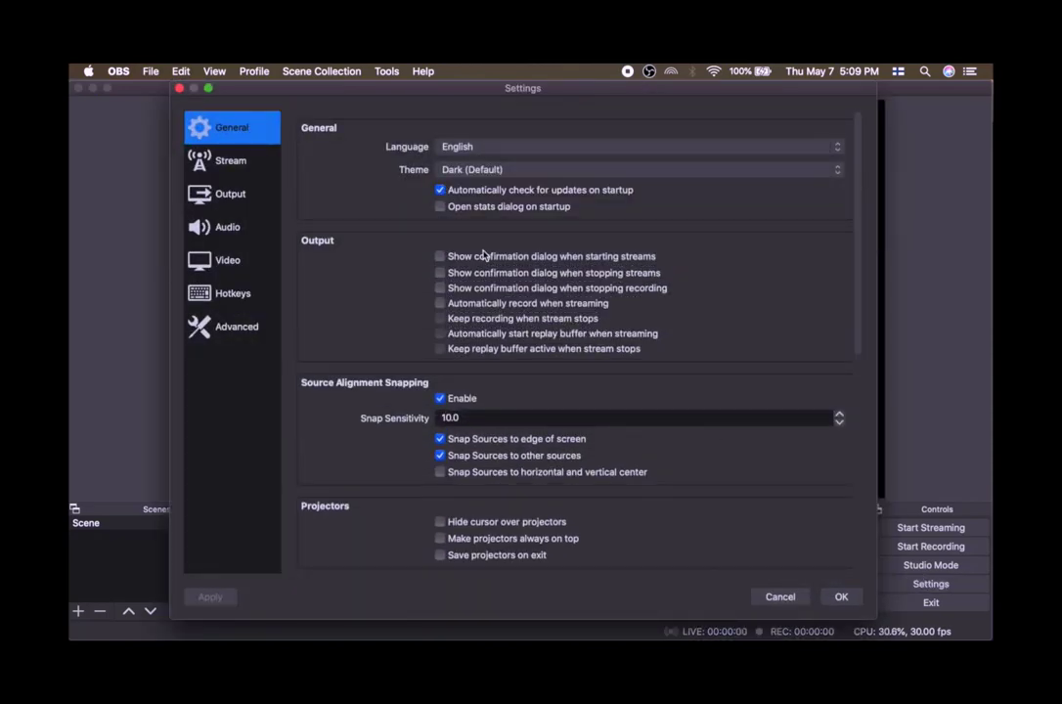
left_click(231, 160)
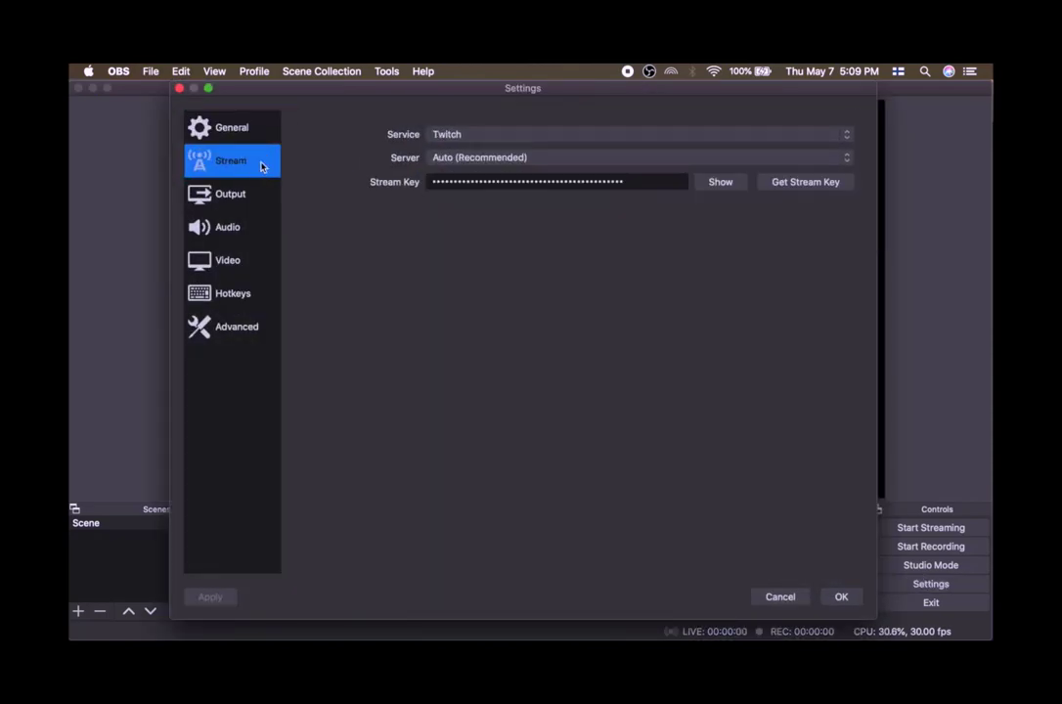
left_click(455, 134)
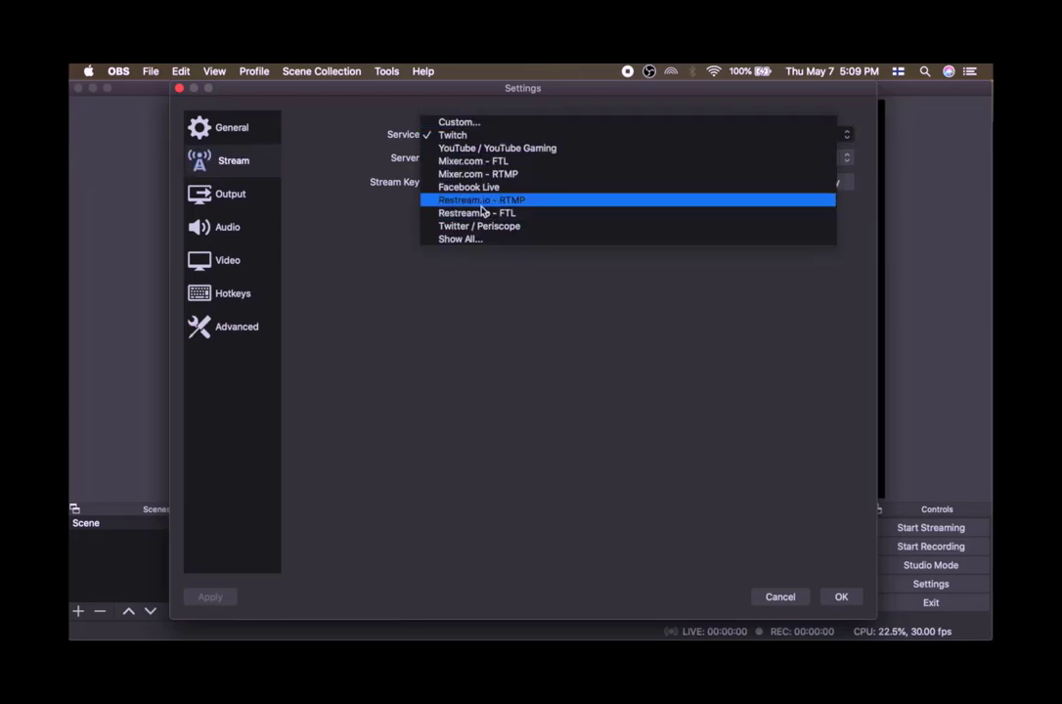
left_click(510, 287)
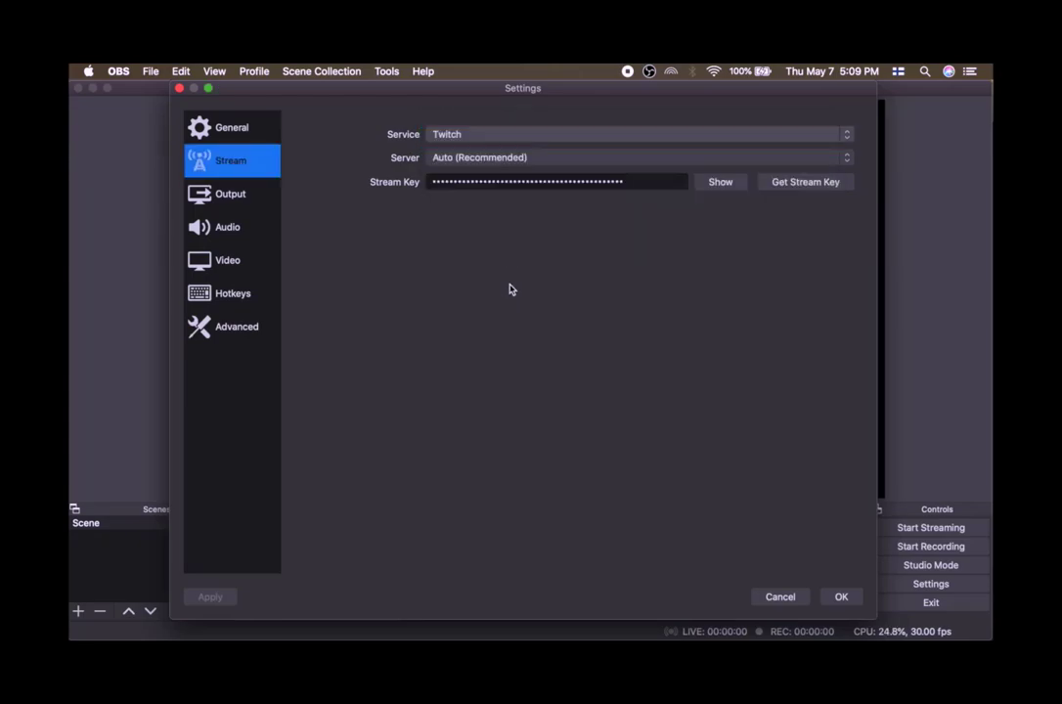
left_click(482, 147)
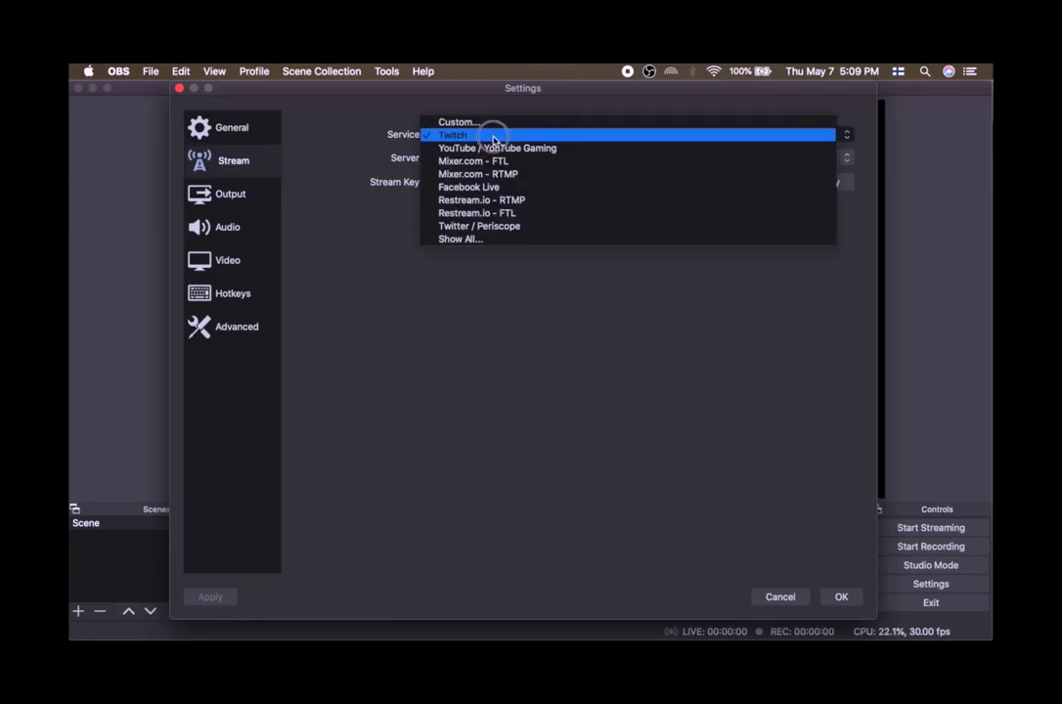
left_click(471, 344)
left_click(498, 157)
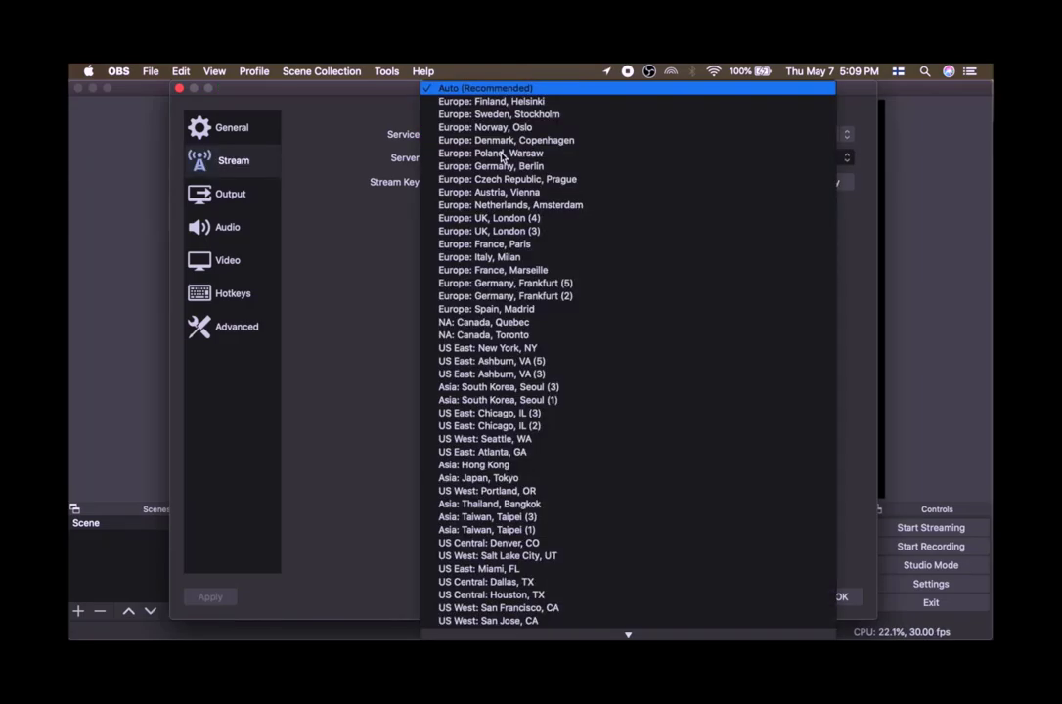
left_click(502, 89)
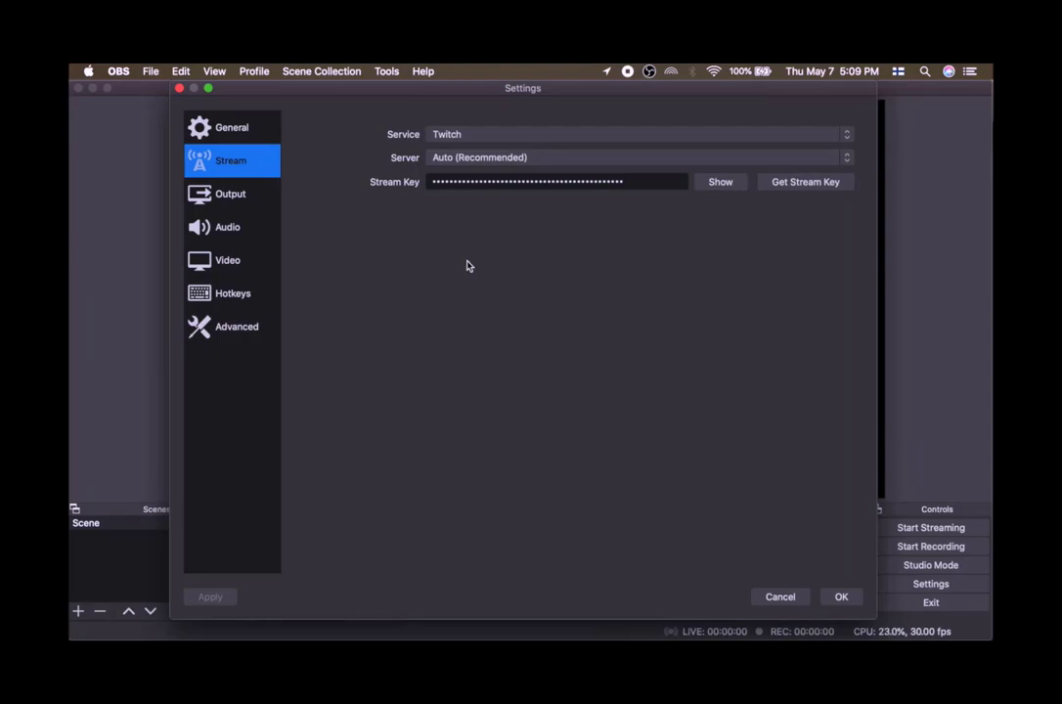
left_click(572, 181)
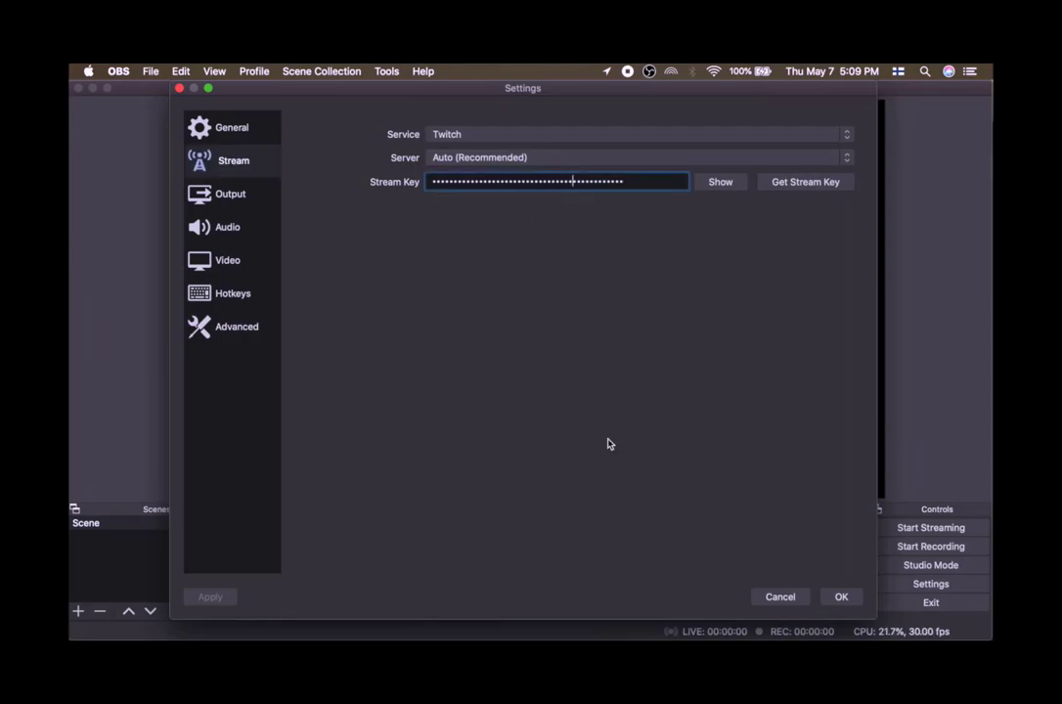
mouse_move(571, 611)
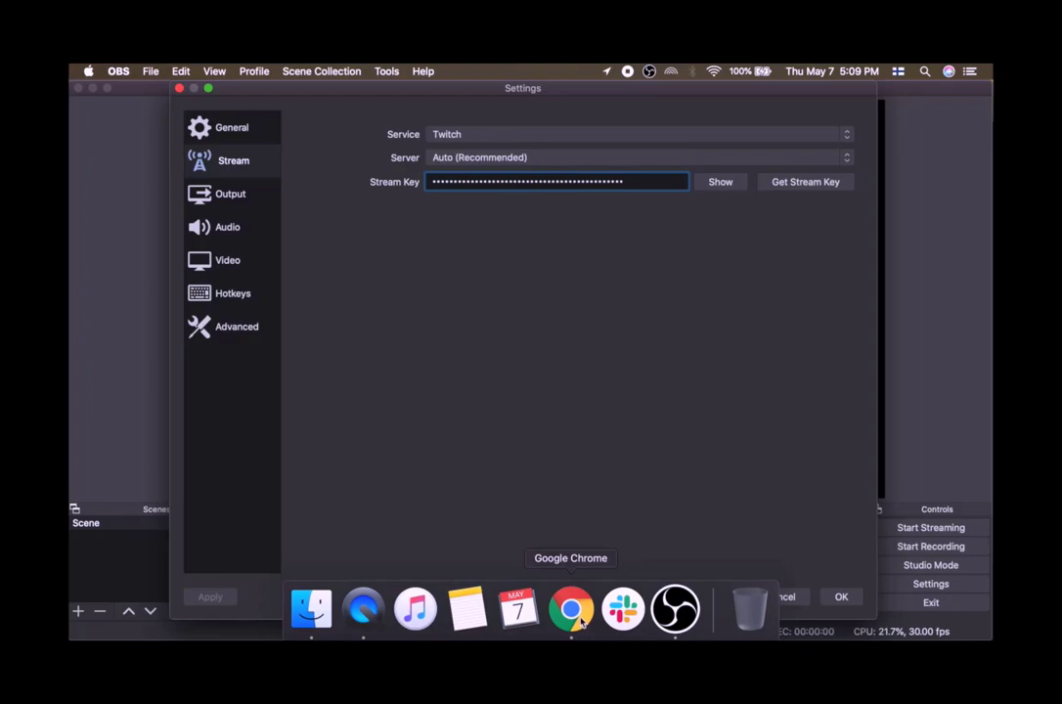
left_click(572, 601)
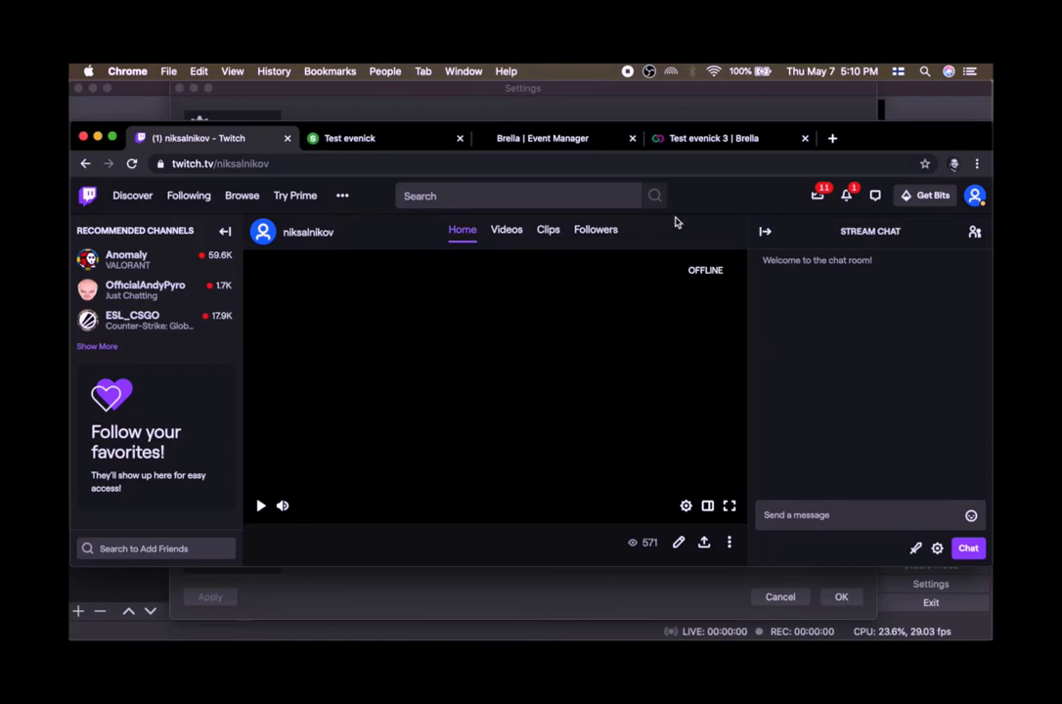
left_click(974, 196)
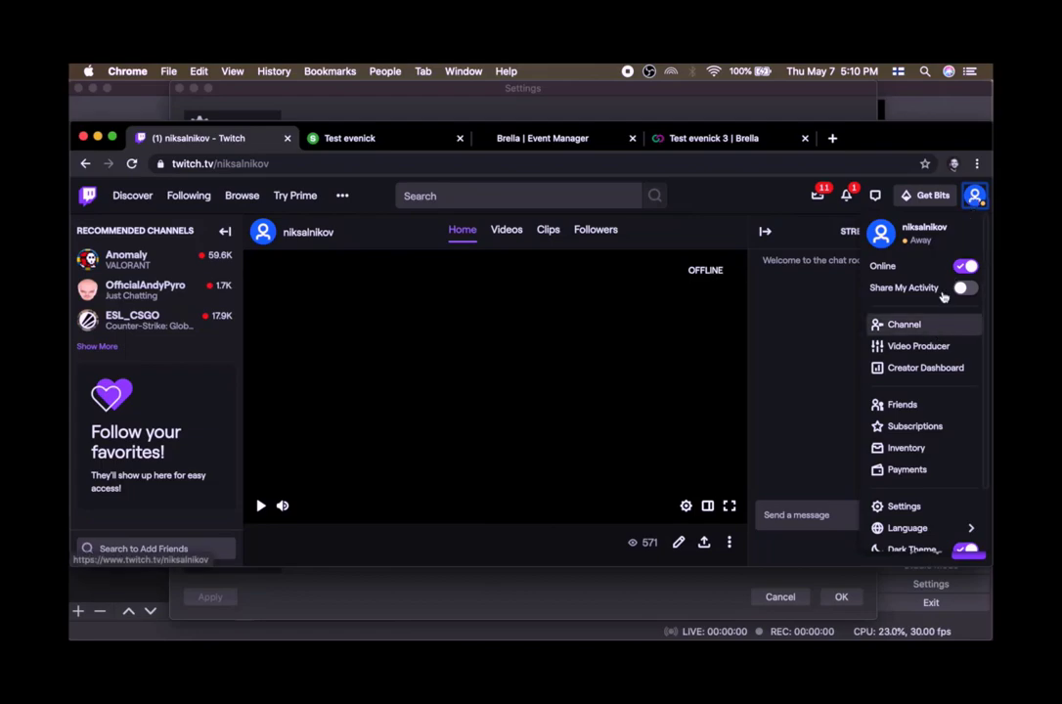
left_click(917, 367)
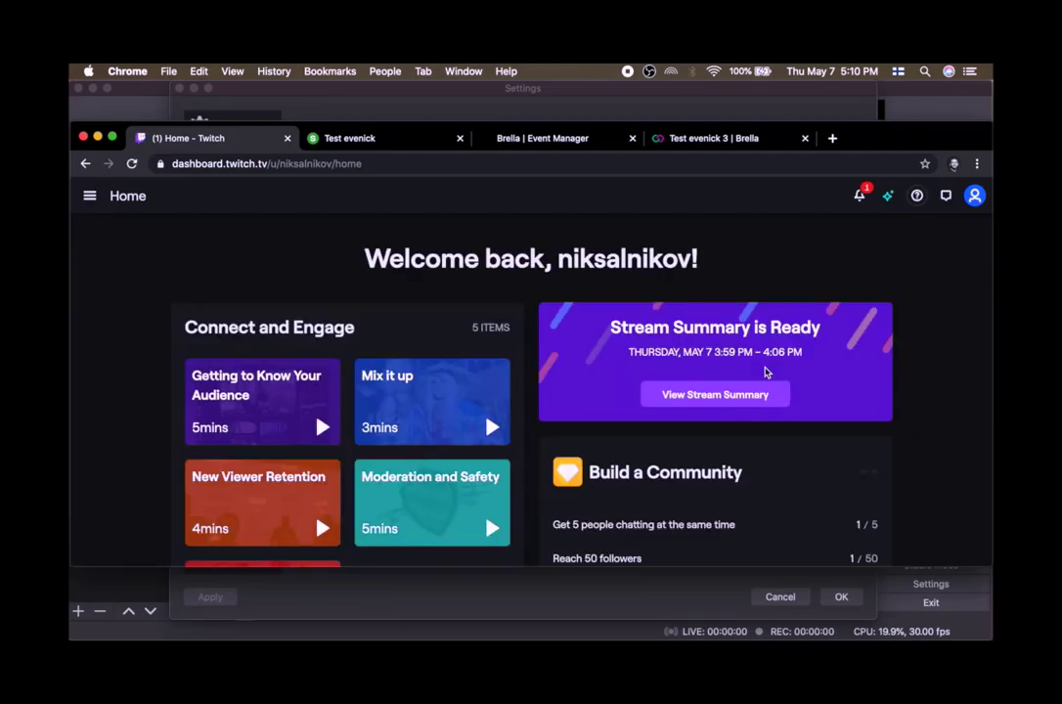
left_click(90, 199)
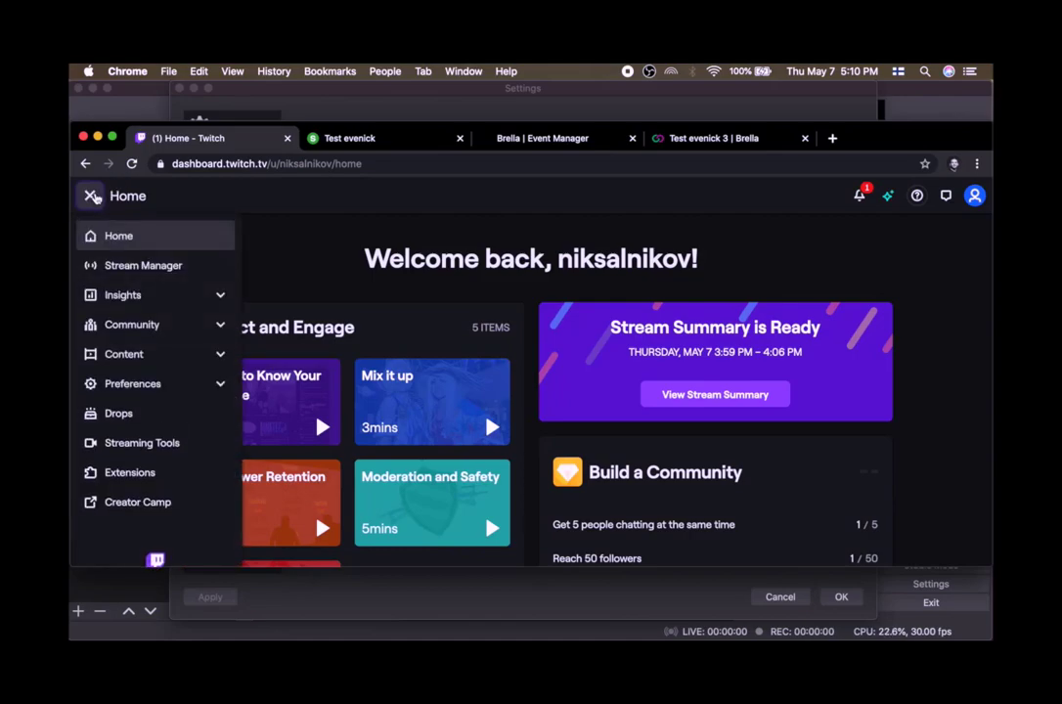
left_click(140, 383)
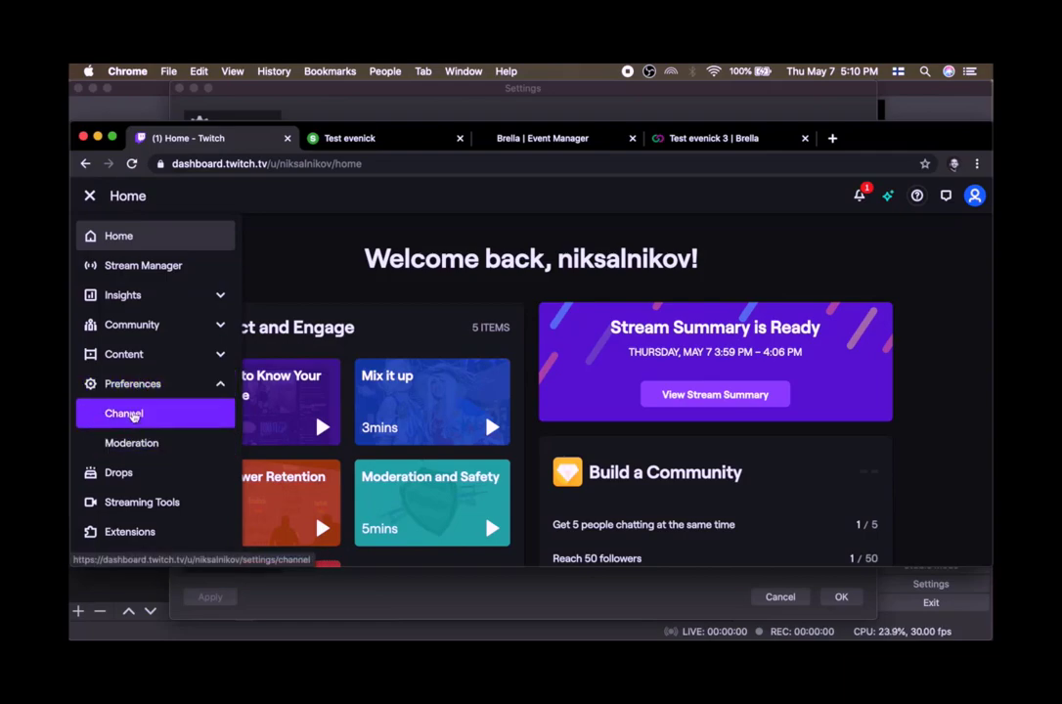
left_click(135, 416)
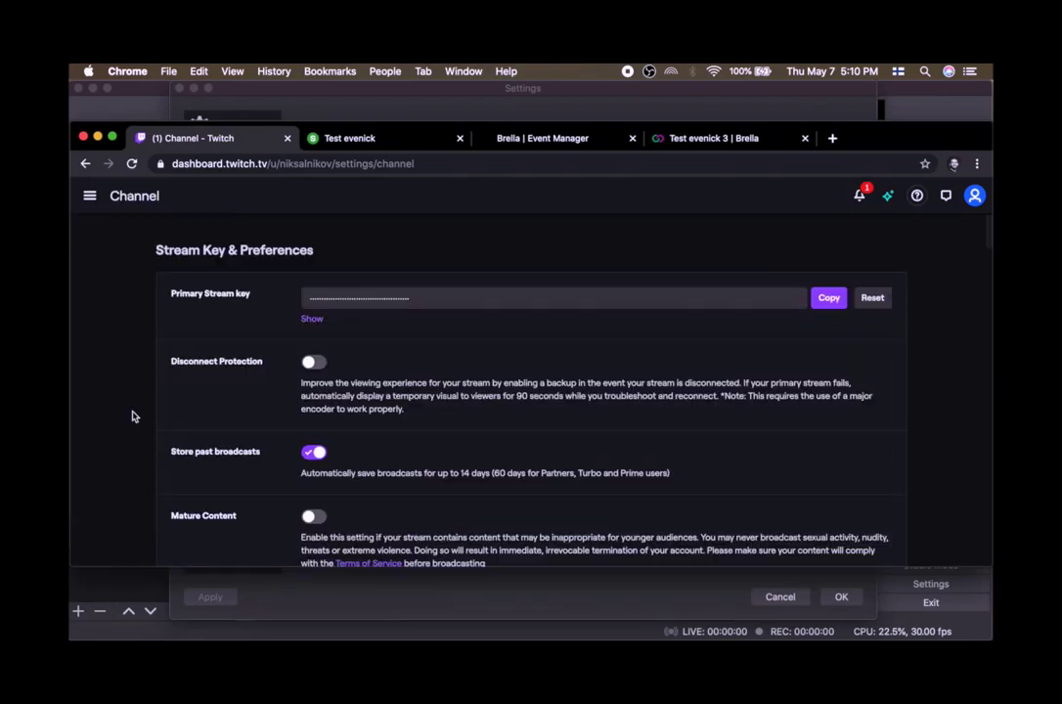
left_click(821, 293)
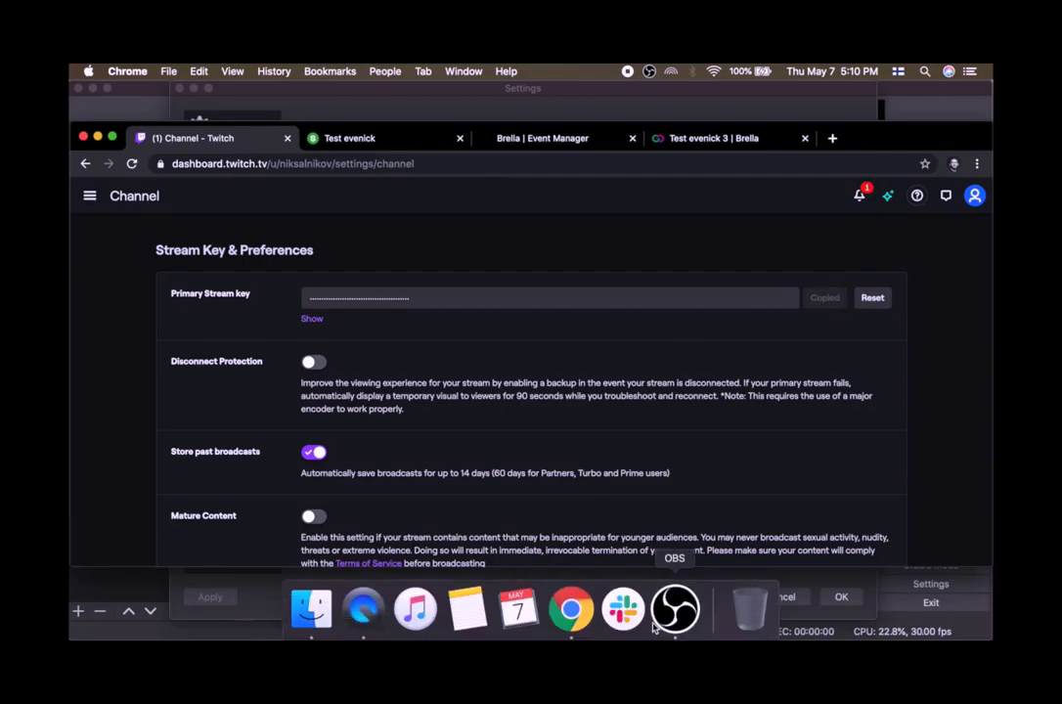
Replace the OBS Stream Key field's contents with the copied stream key and confirm the settings.
left_click(676, 614)
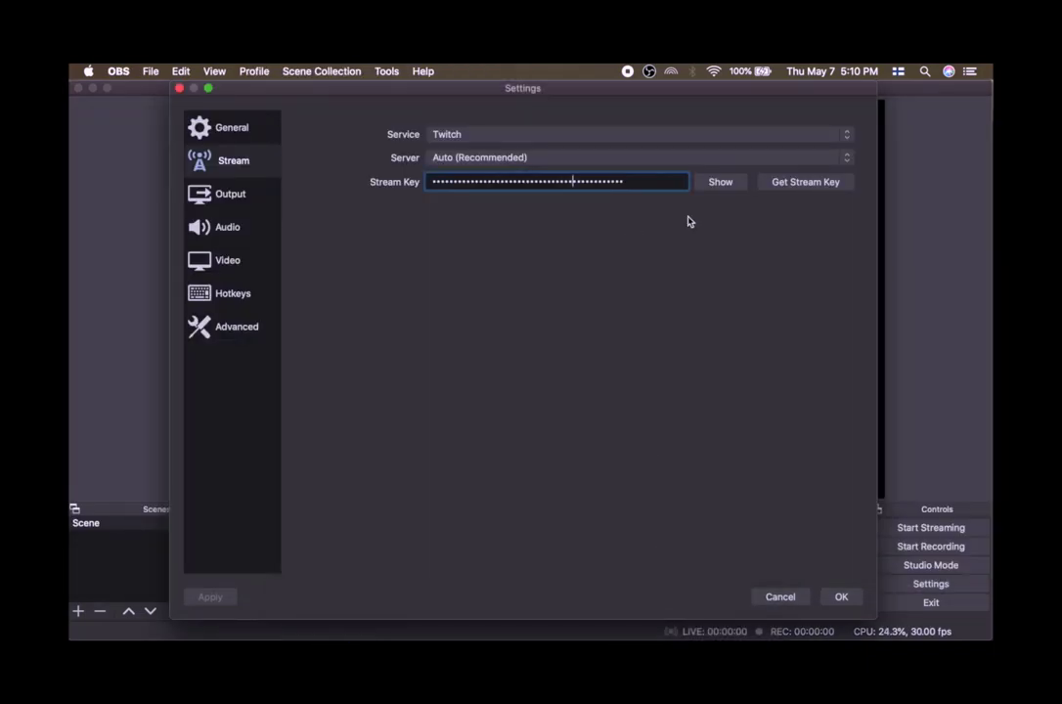
key("super+a")
key("super+v")
left_click(839, 597)
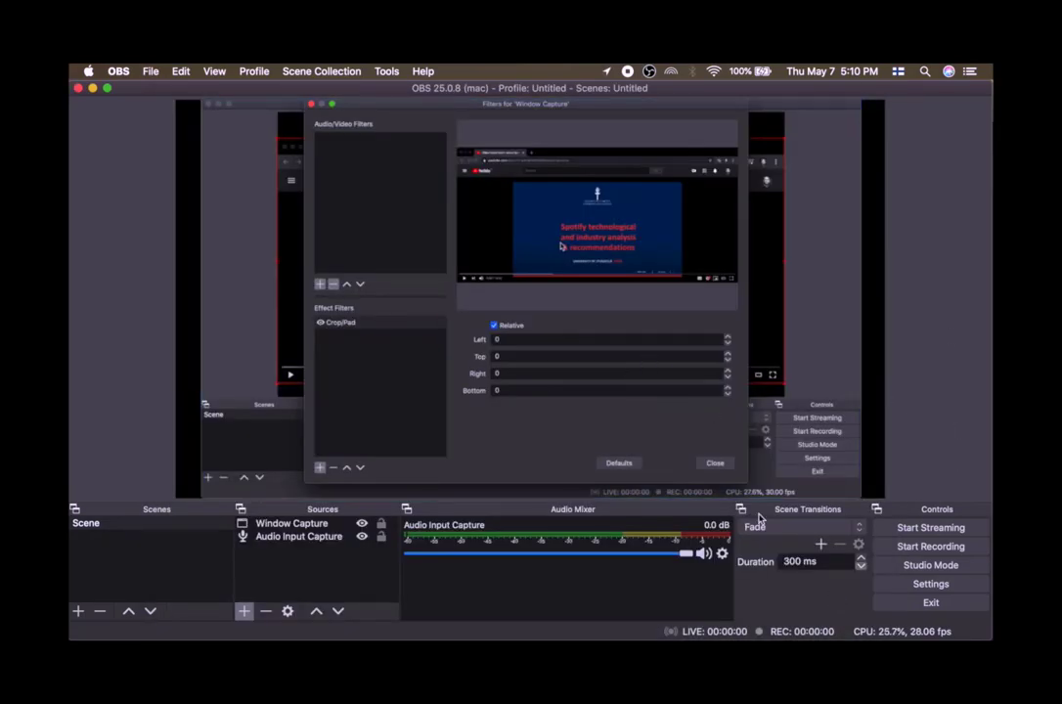
Switch to the QuickTime video and rewind it to the beginning.
mouse_move(573, 634)
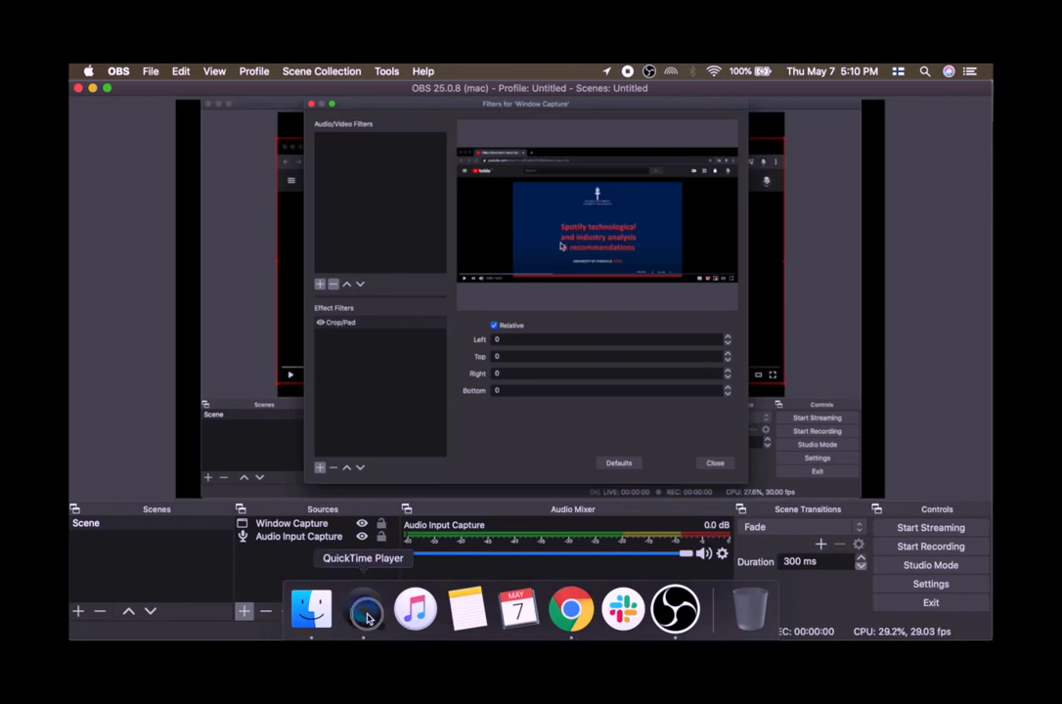
left_click(370, 602)
mouse_move(454, 424)
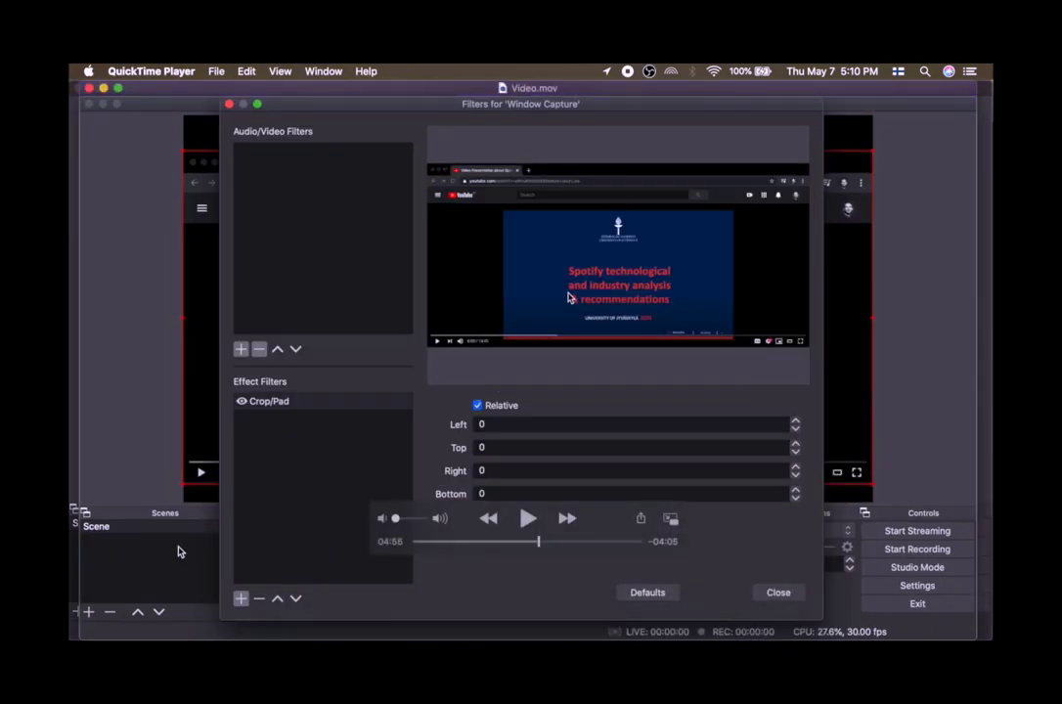
left_click_drag(537, 541, 412, 544)
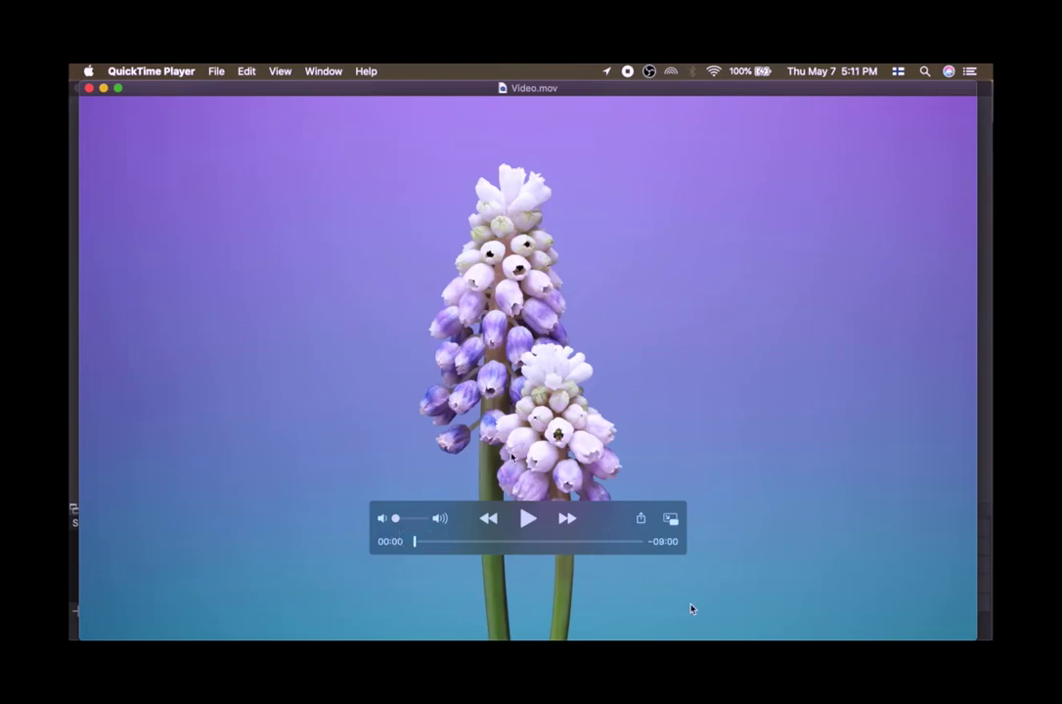
Switch to OBS and select the Window Capture source in the Sources list.
left_click(531, 519)
left_click(531, 520)
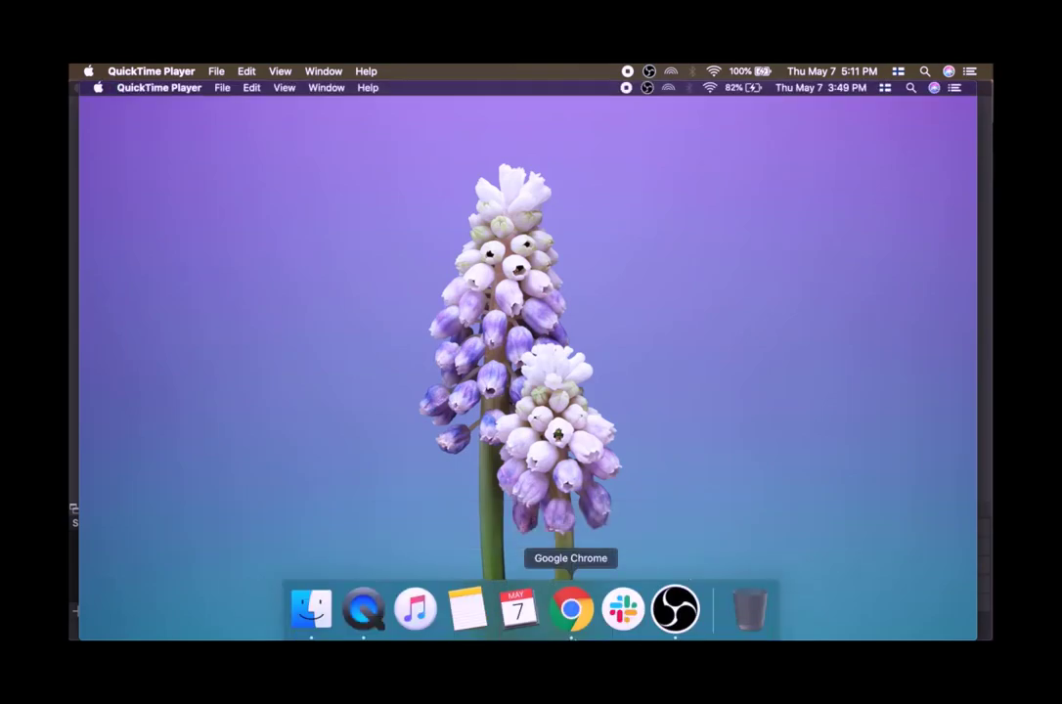
left_click(677, 611)
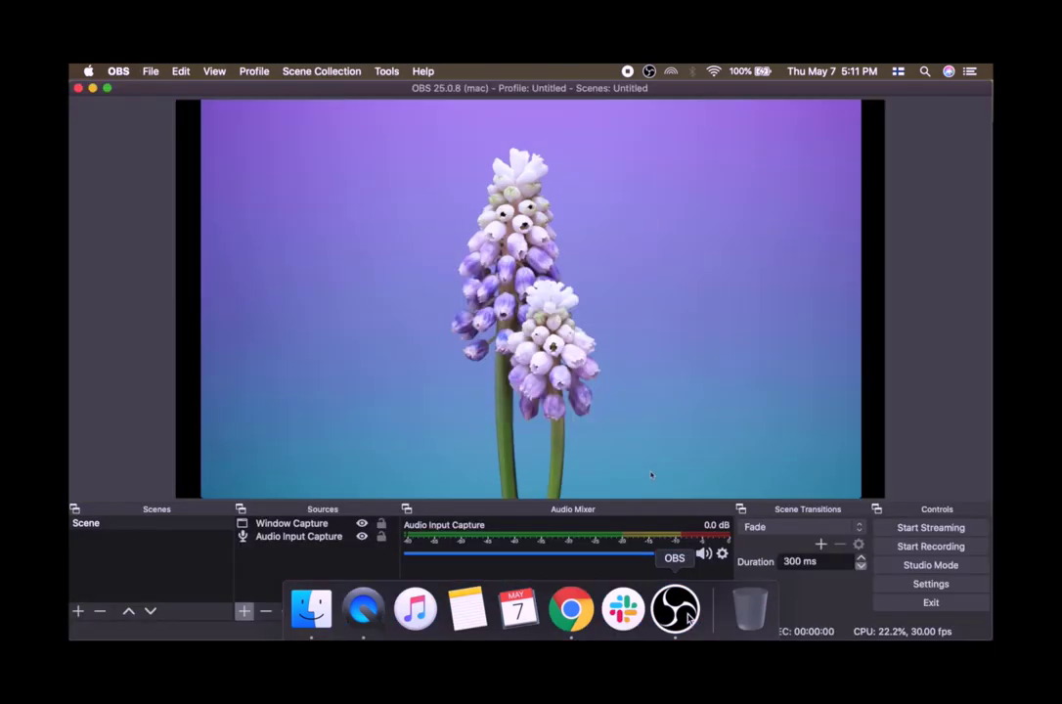
left_click(321, 536)
left_click(316, 526)
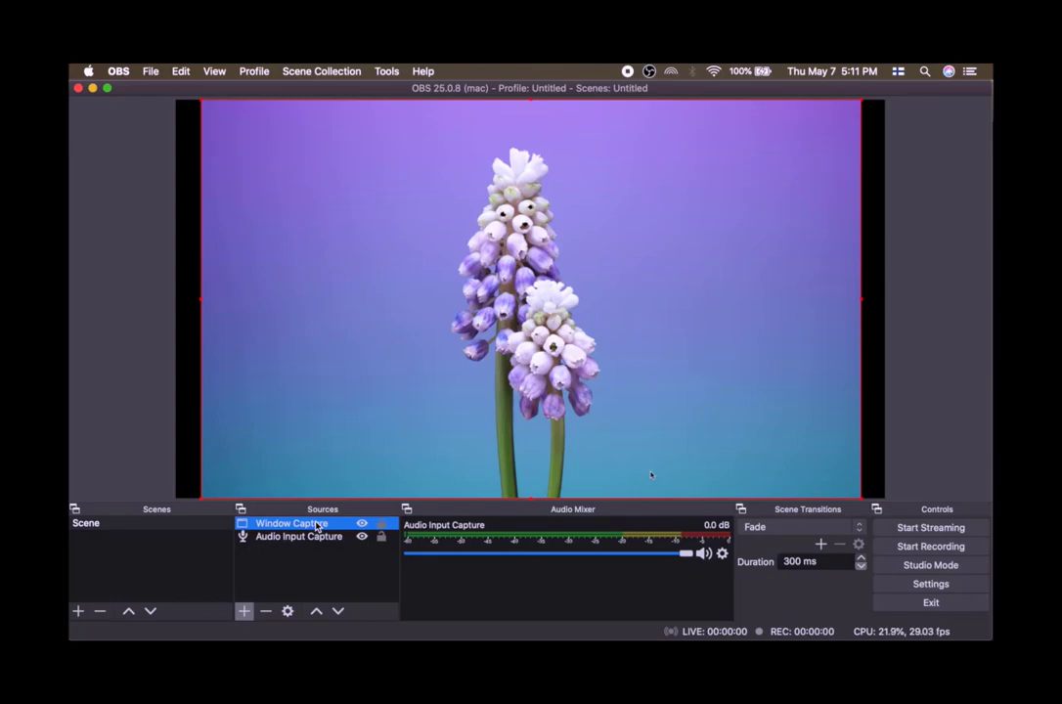
left_click(307, 537)
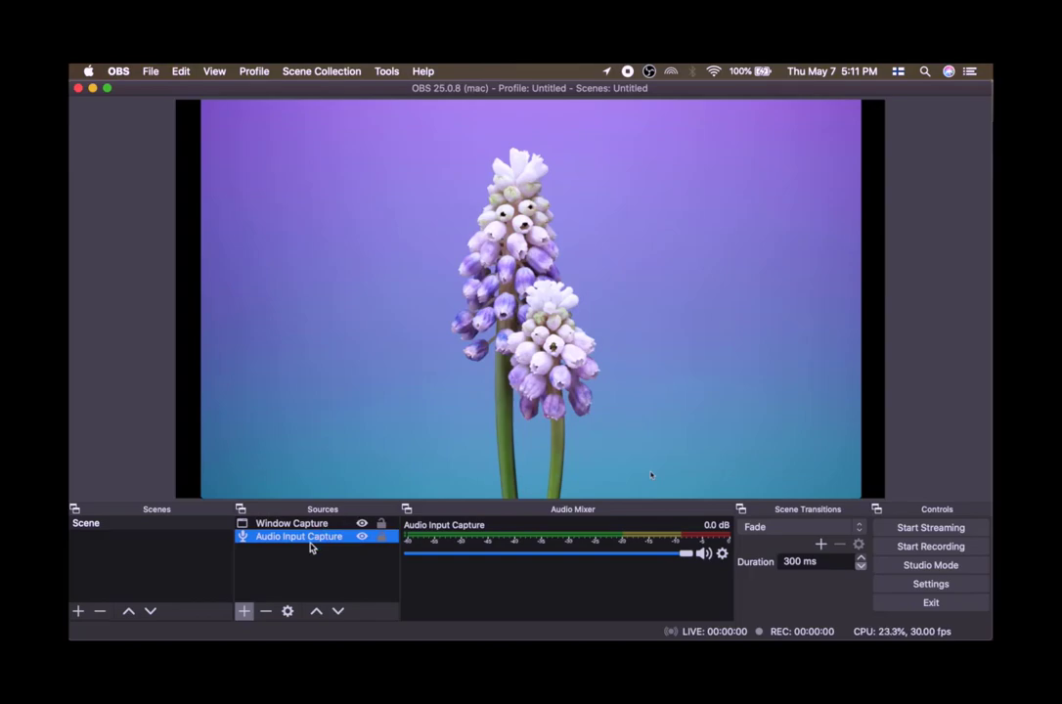
left_click(315, 525)
left_click(315, 537)
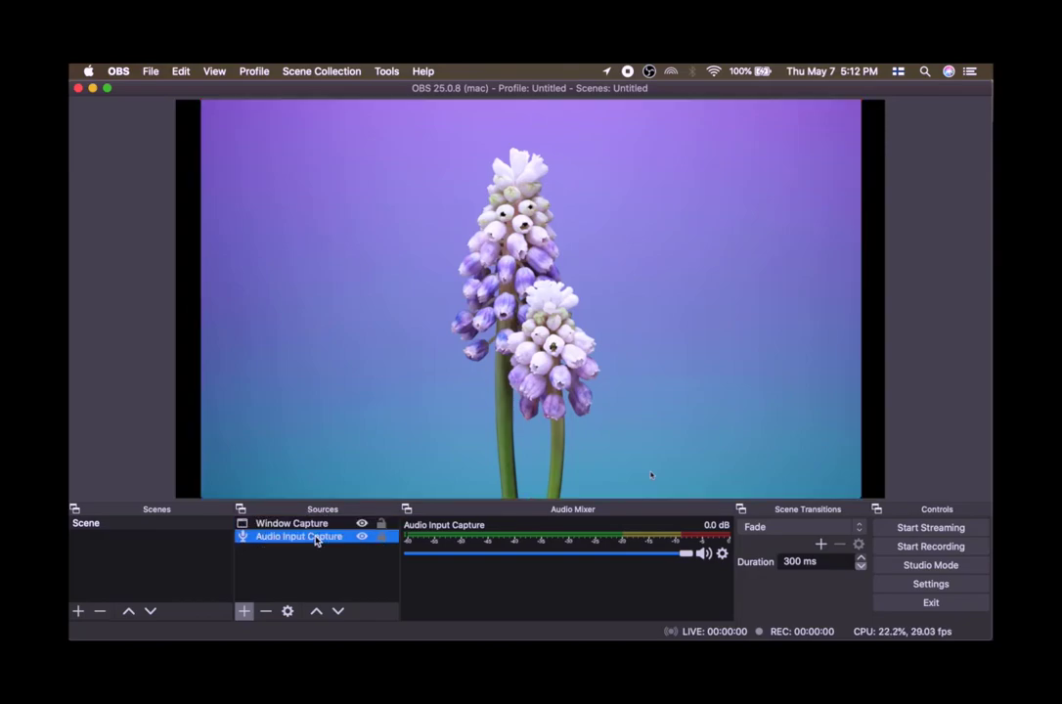
left_click(313, 527)
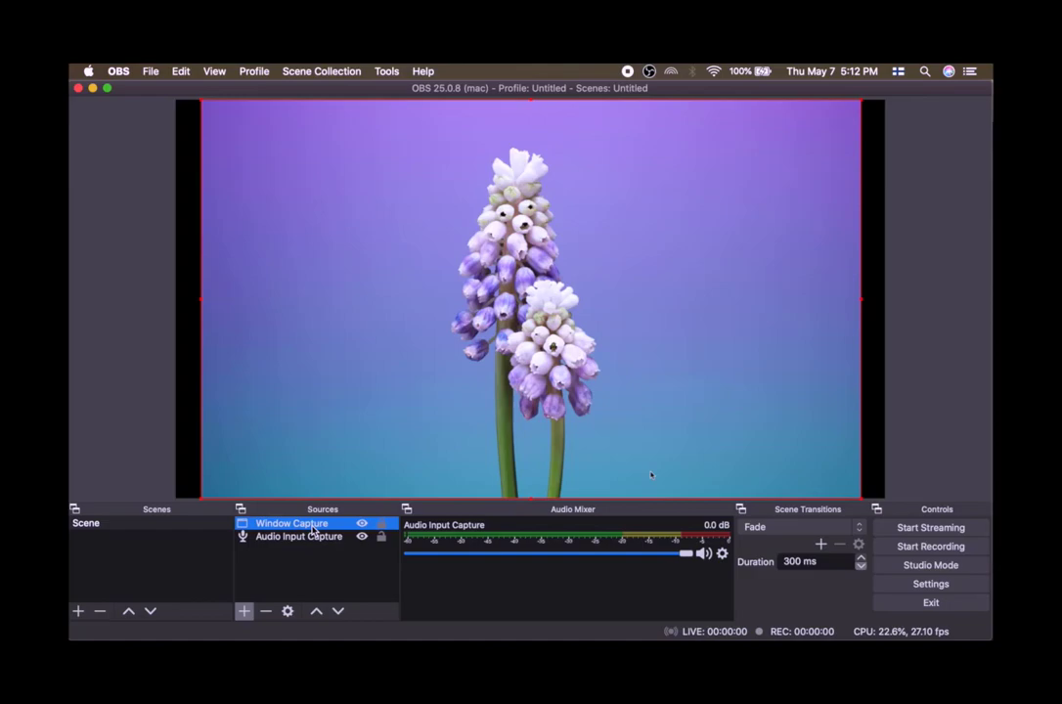
Switch to QuickTime and start playing the video.
mouse_move(415, 626)
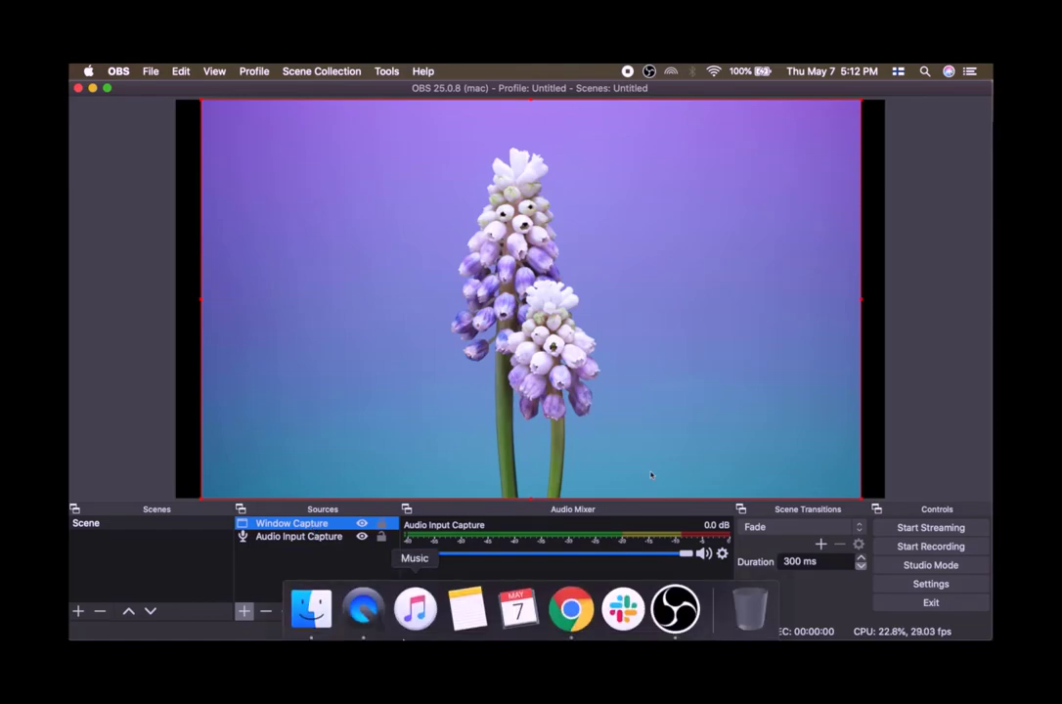
left_click(363, 609)
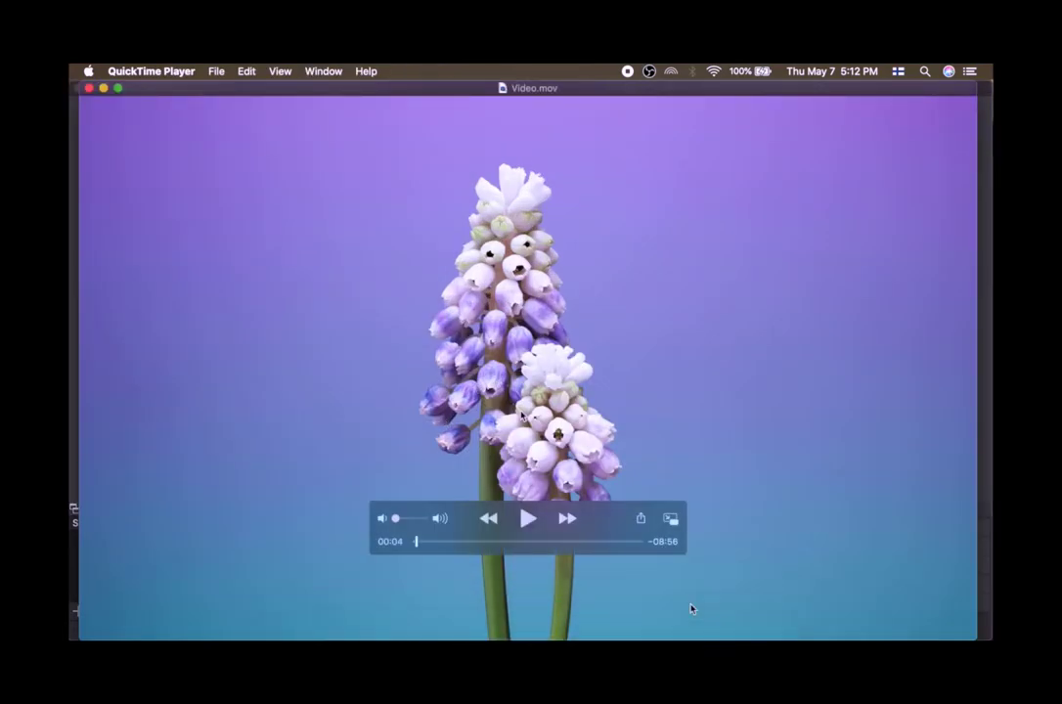
key("space")
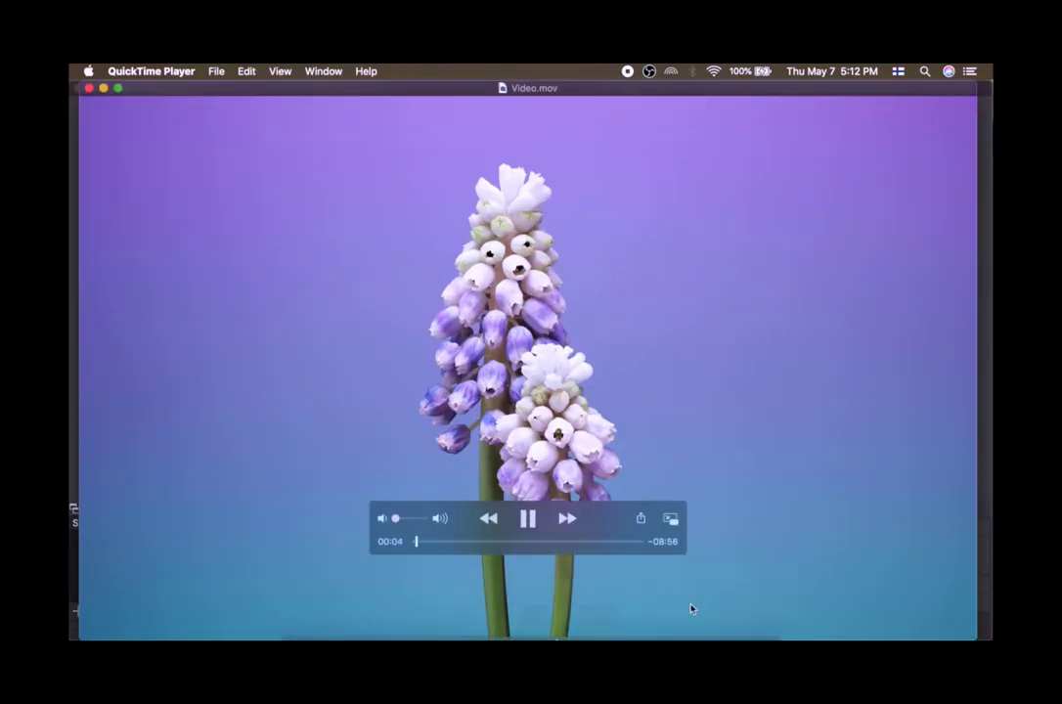
Return to OBS and start streaming.
mouse_move(569, 610)
left_click(675, 609)
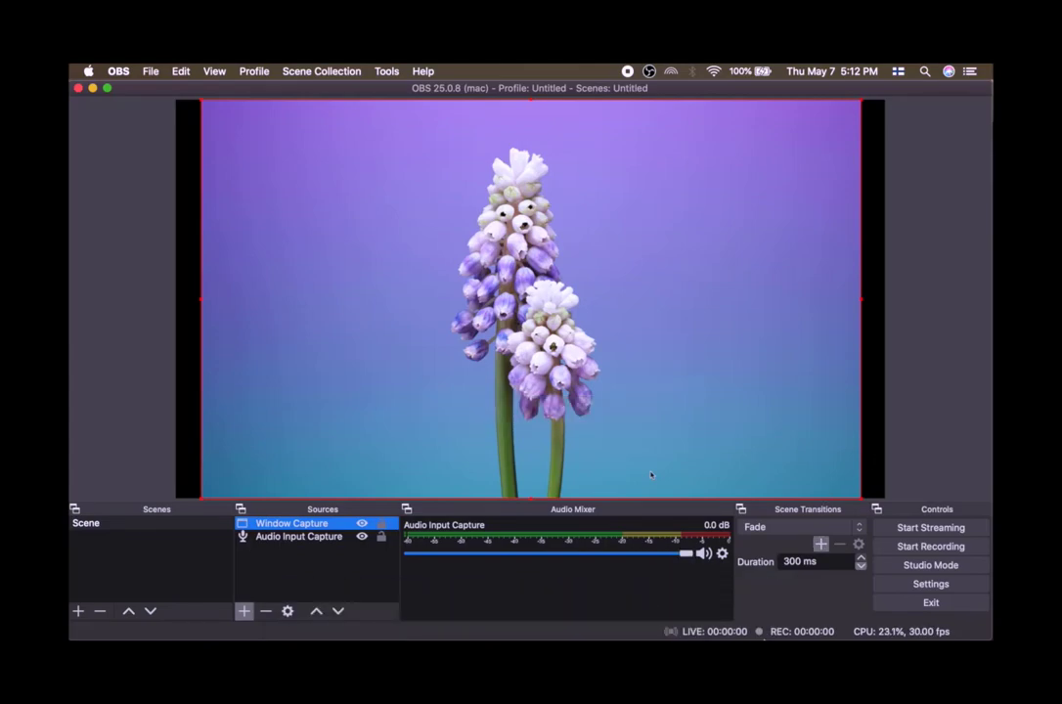
mouse_move(562, 637)
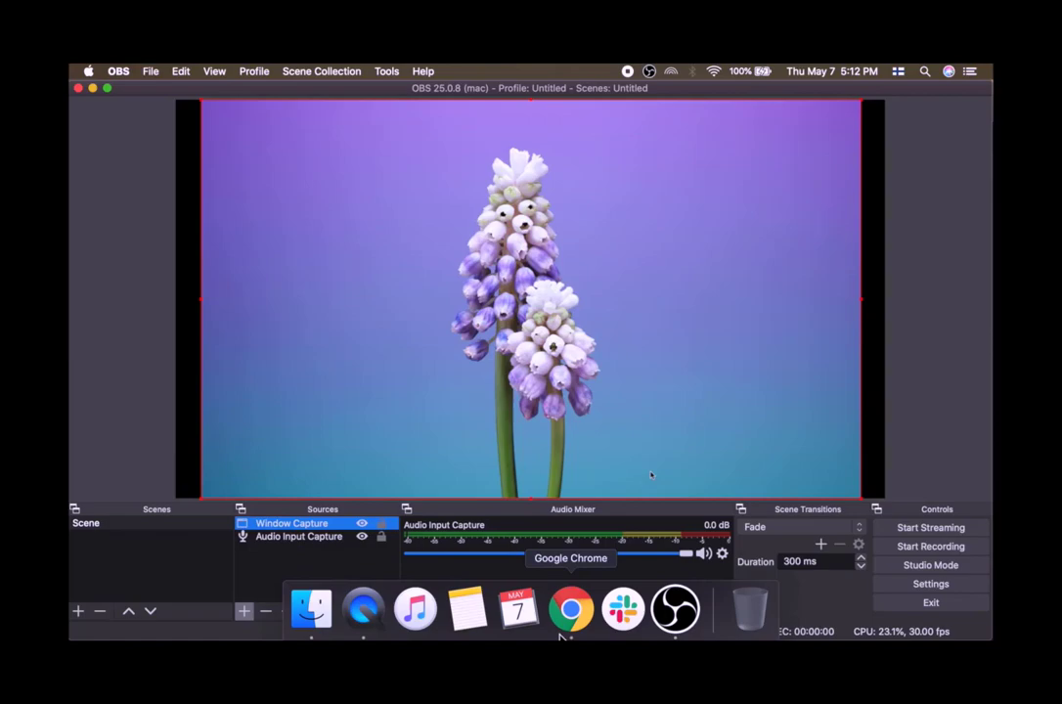
left_click(363, 608)
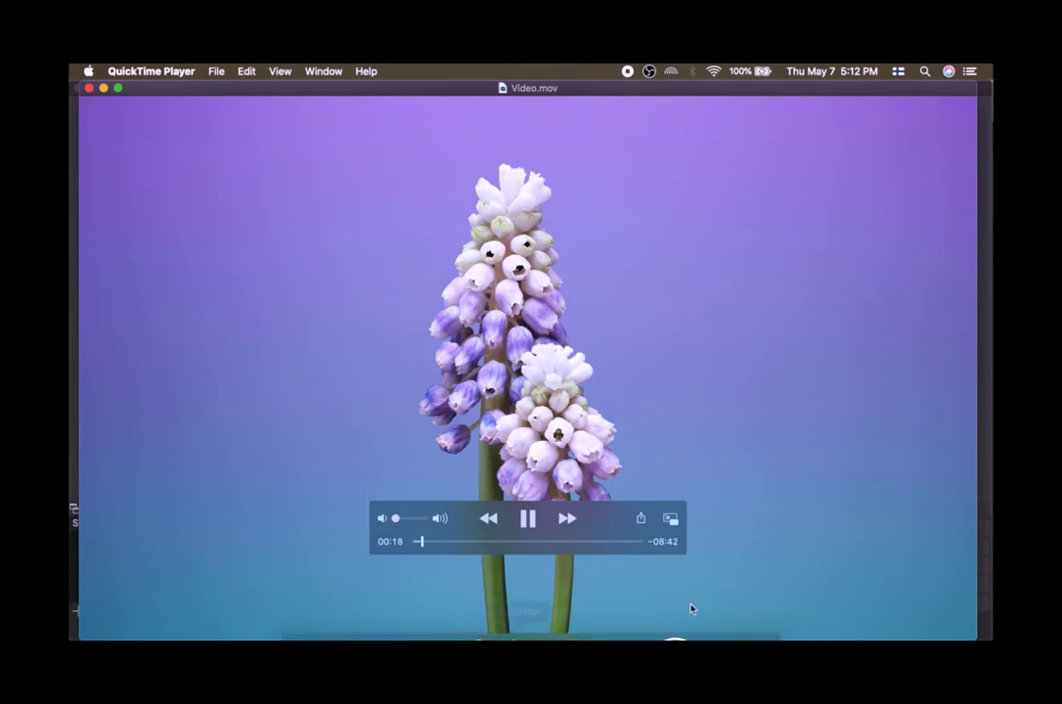
left_click(668, 609)
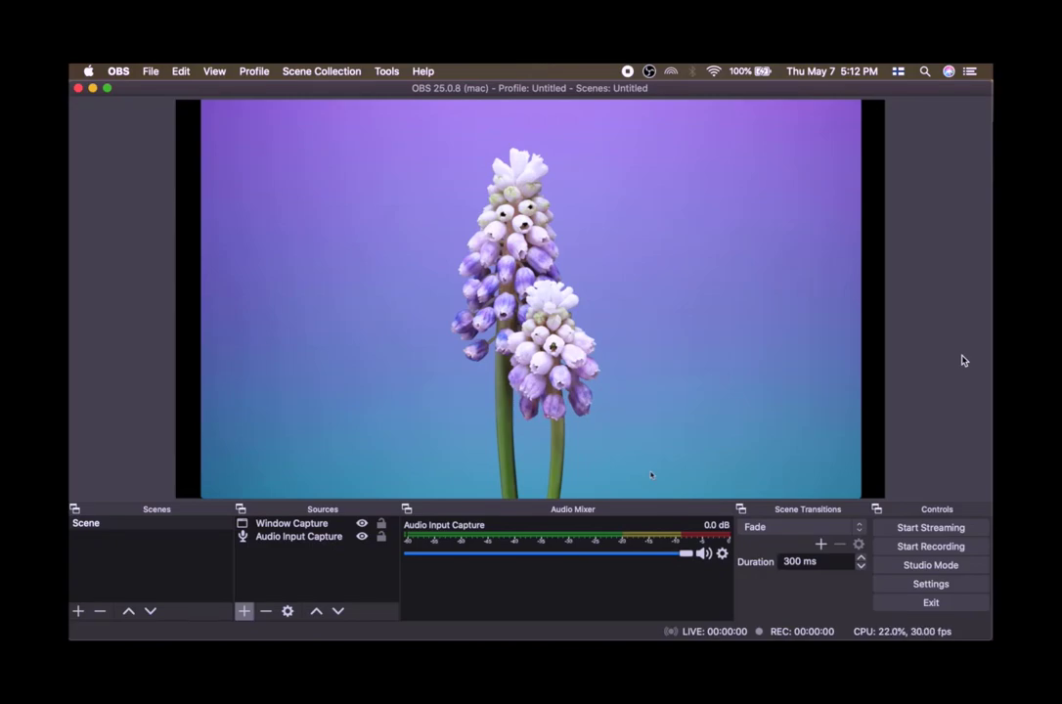
left_click(921, 528)
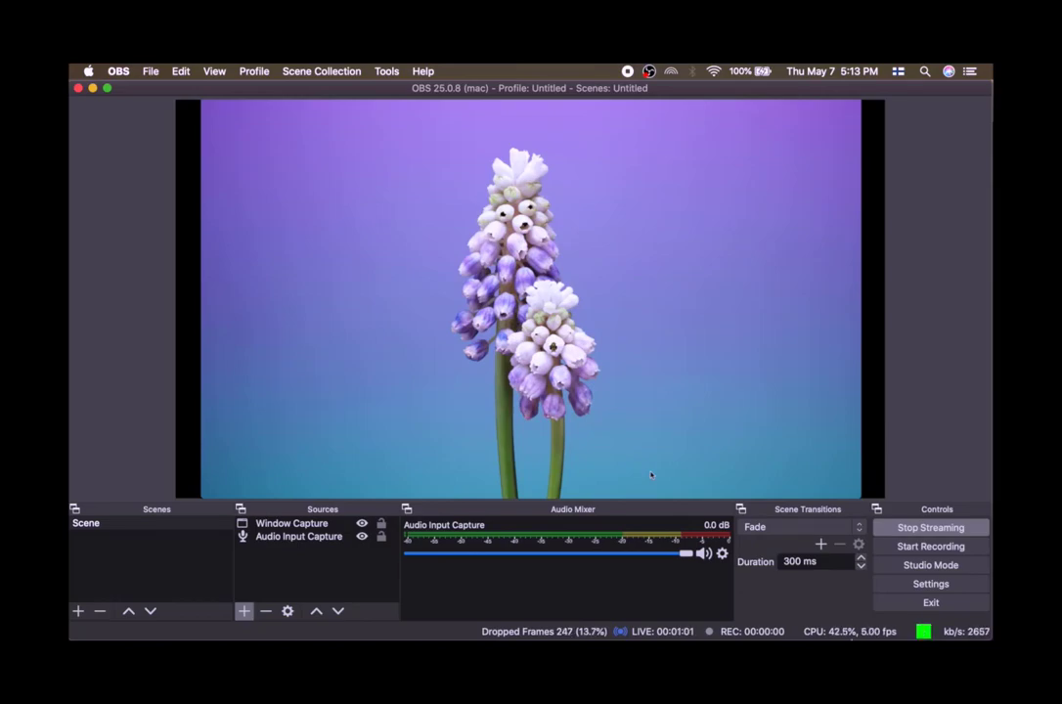
Open the live Twitch channel page in Chrome from the dashboard's profile menu and copy the stream's embed code.
mouse_move(646, 616)
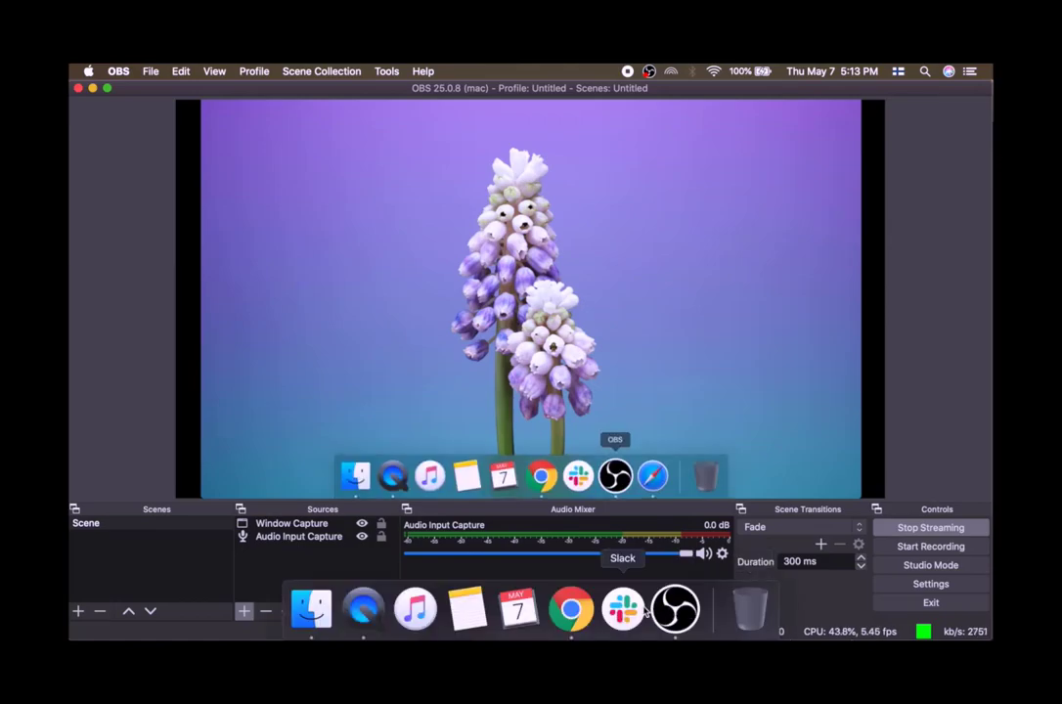
left_click(573, 612)
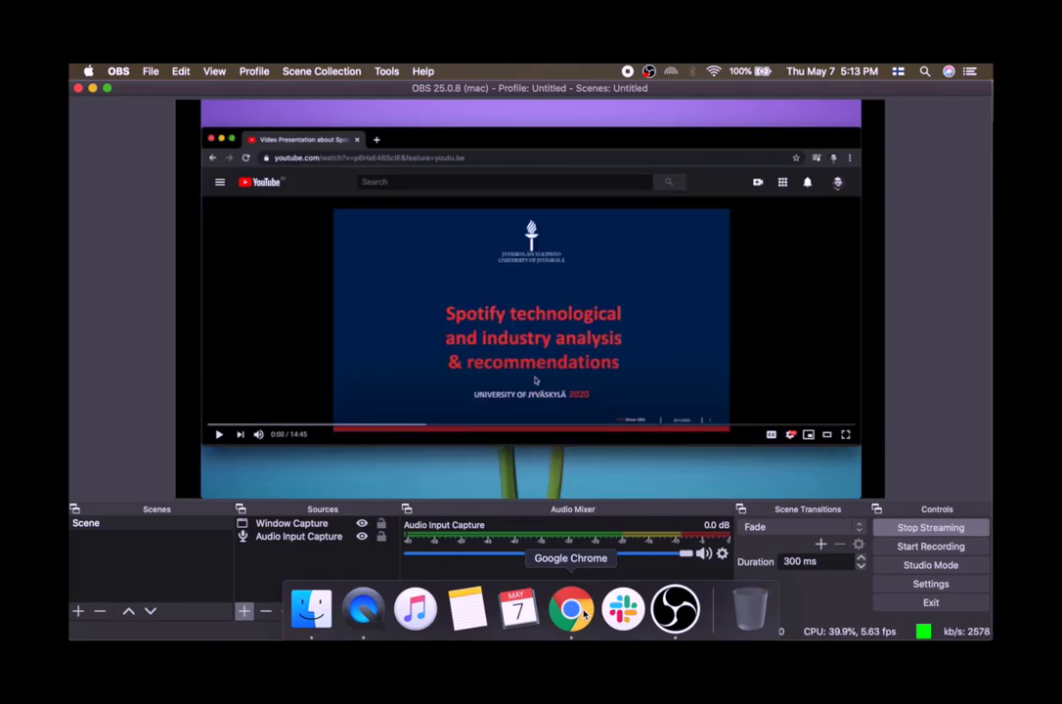
left_click(584, 614)
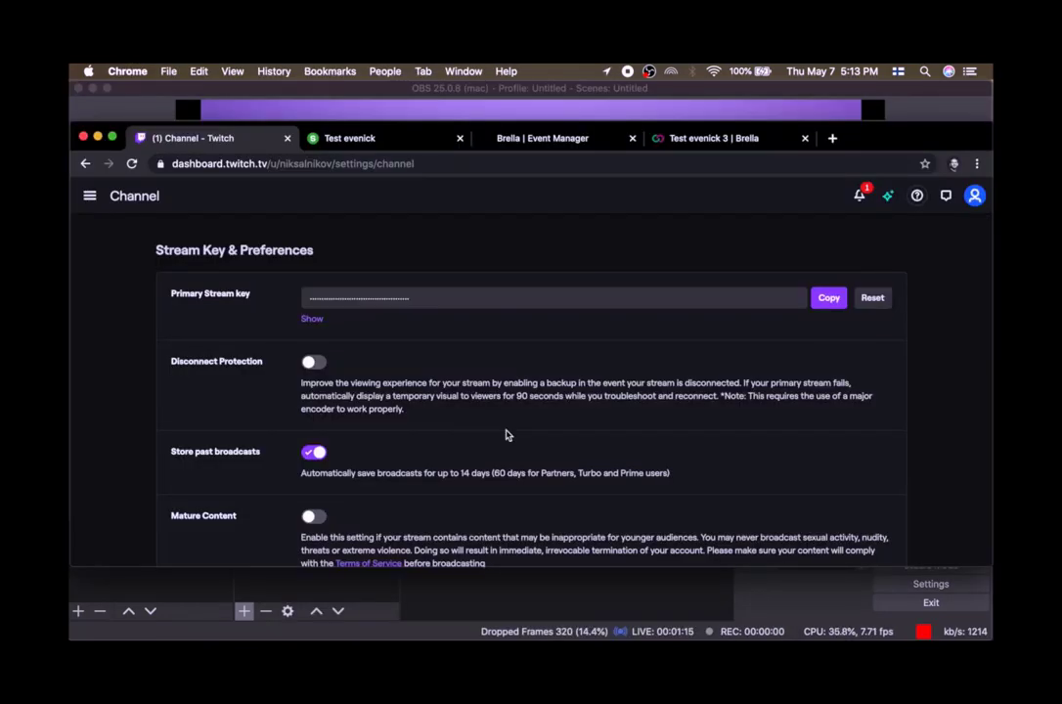
left_click(968, 198)
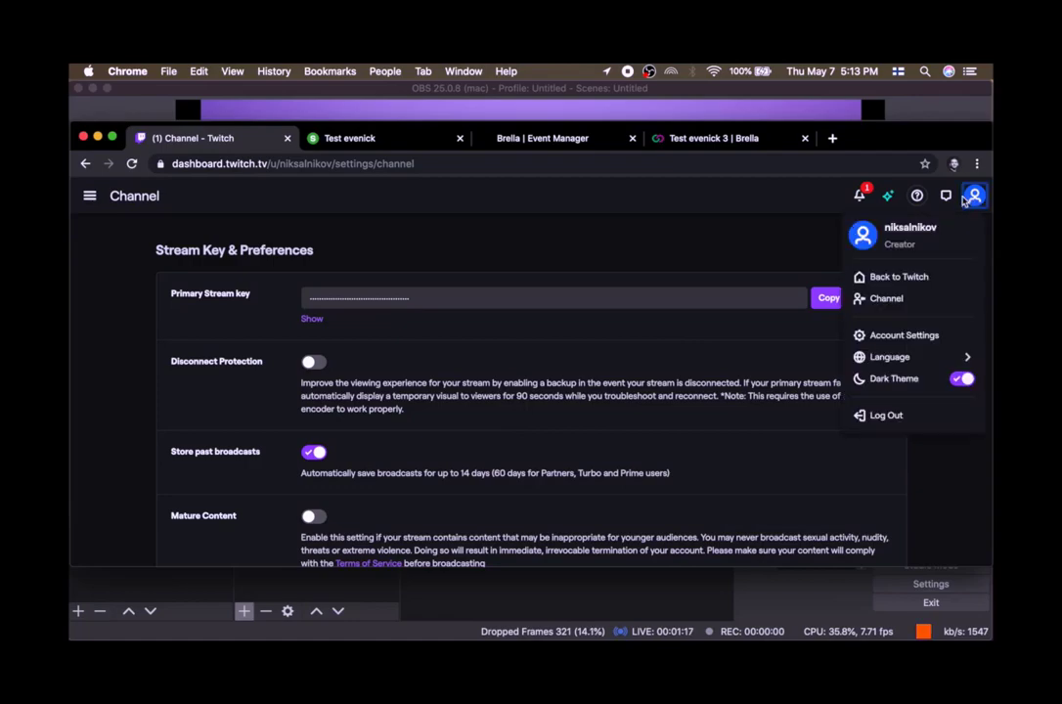
left_click(919, 297)
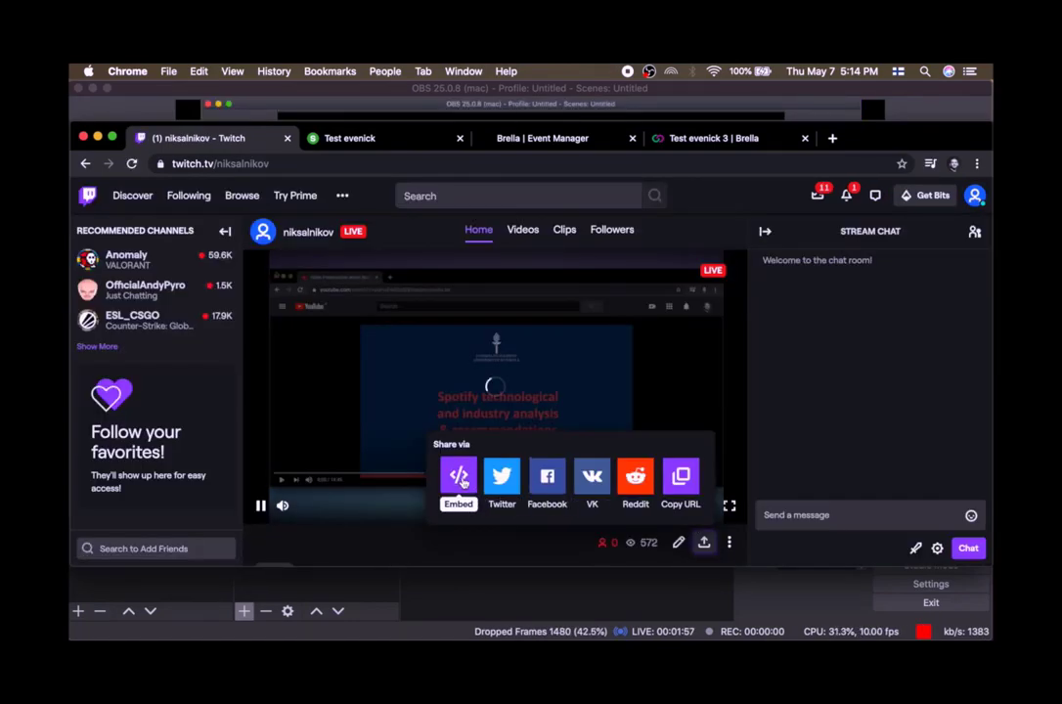
left_click(460, 477)
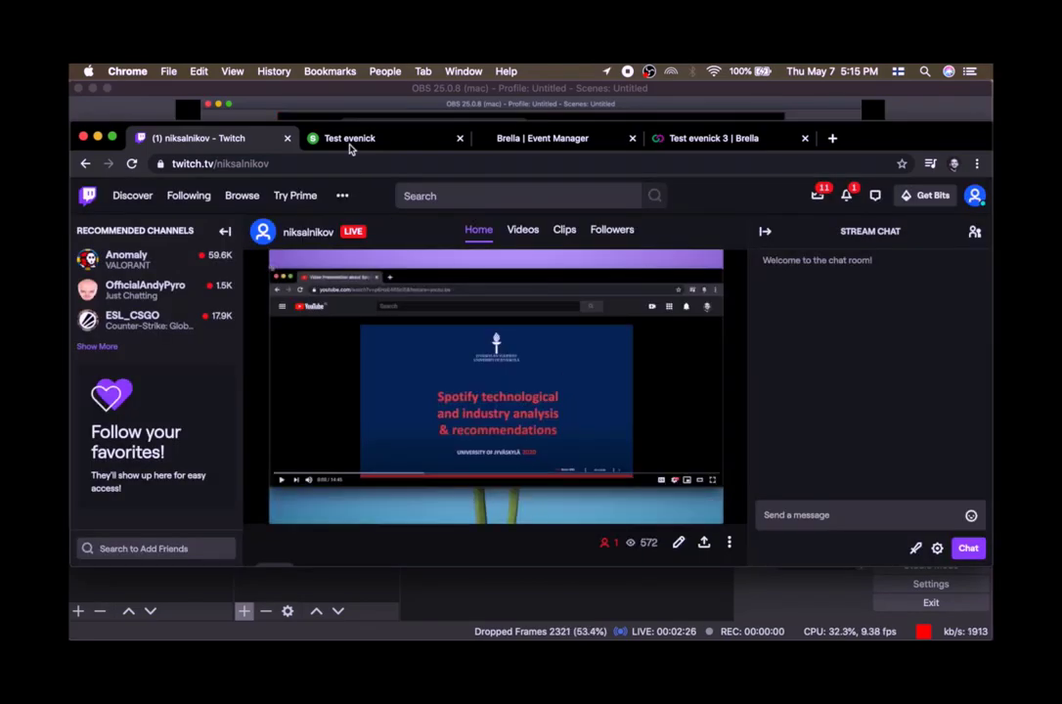
In the Slido Test evenick tab, open the event settings and enable the Live video integration.
left_click(350, 142)
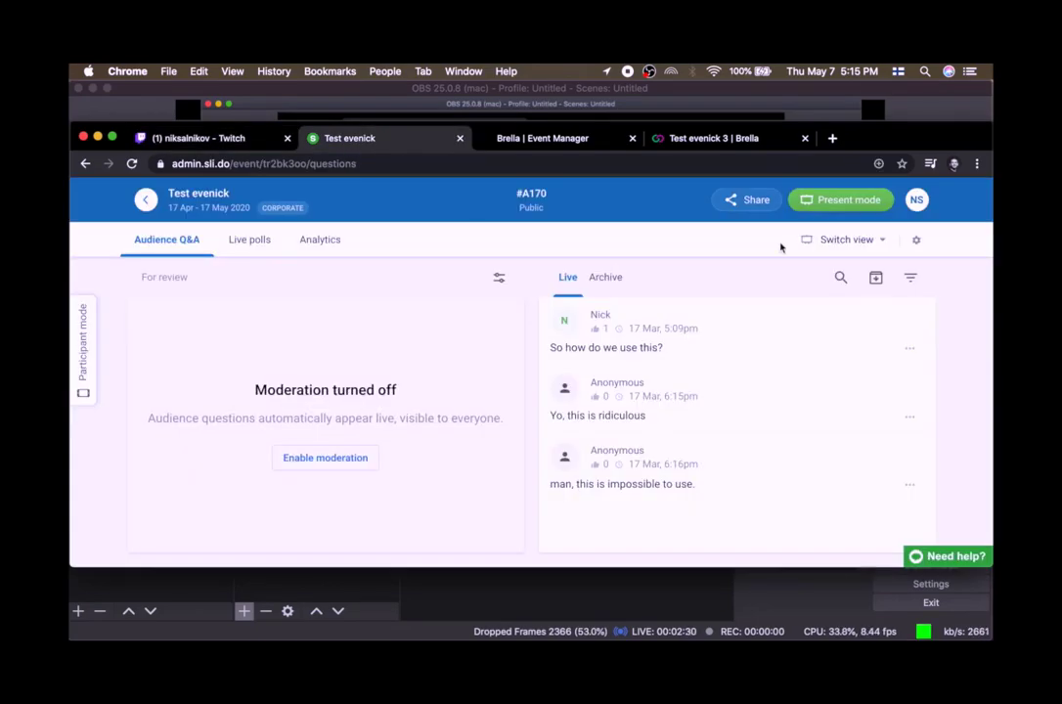
mouse_move(648, 328)
scroll(601, 309, "down", 1)
scroll(776, 240, "up", 1)
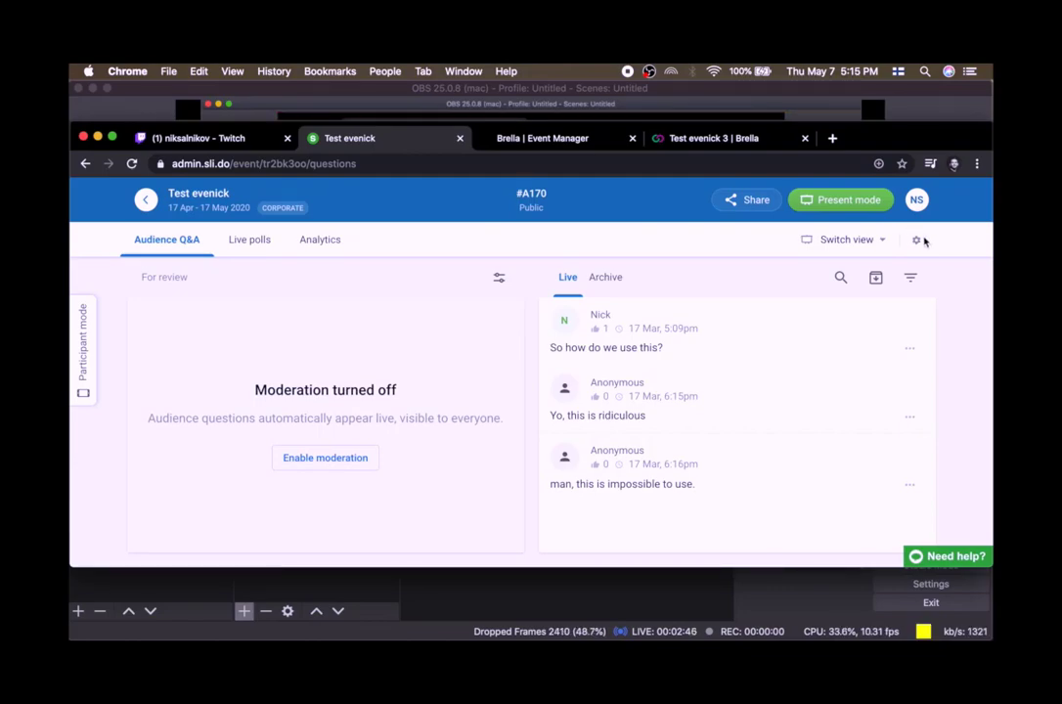
left_click(916, 240)
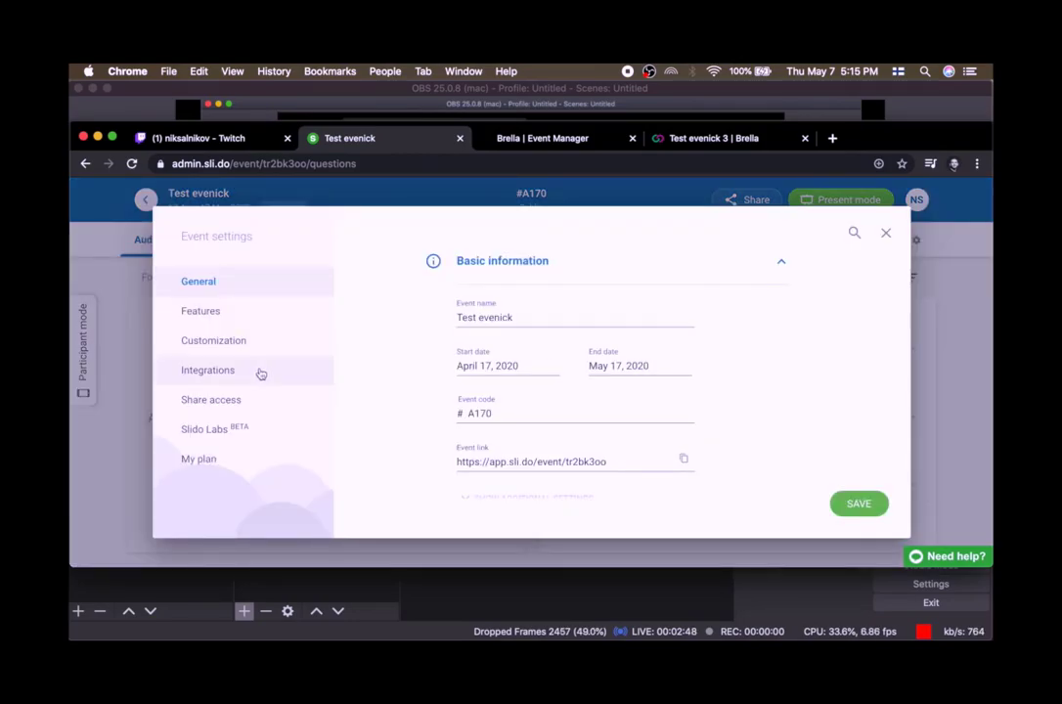
left_click(259, 373)
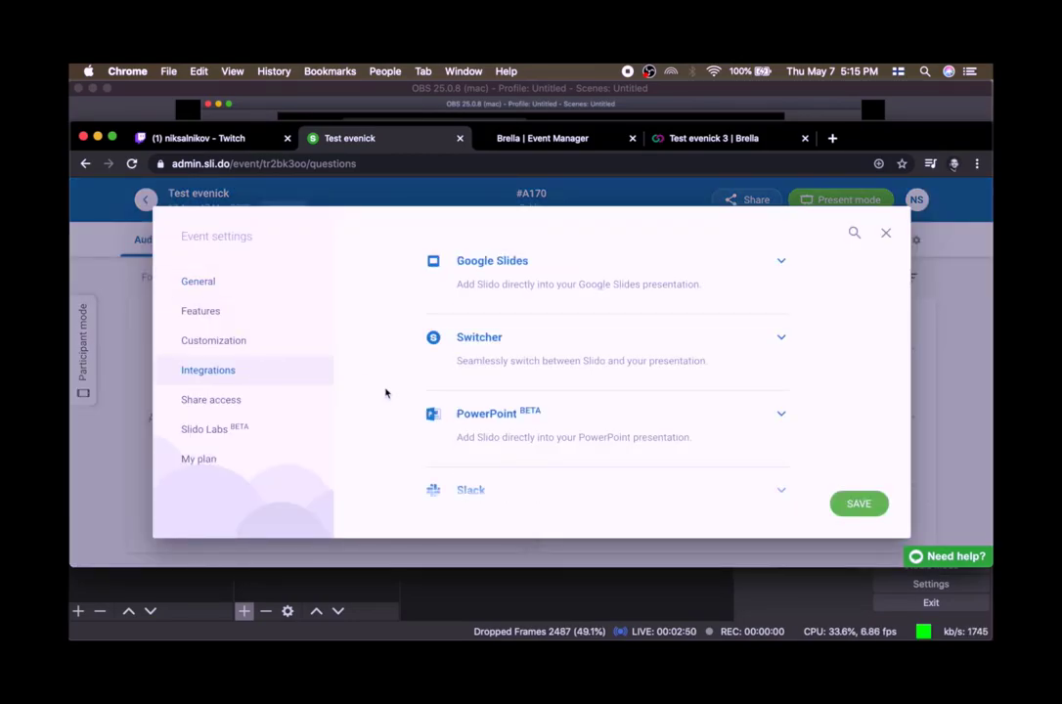
scroll(386, 393, "down", 1)
scroll(385, 392, "down", 6)
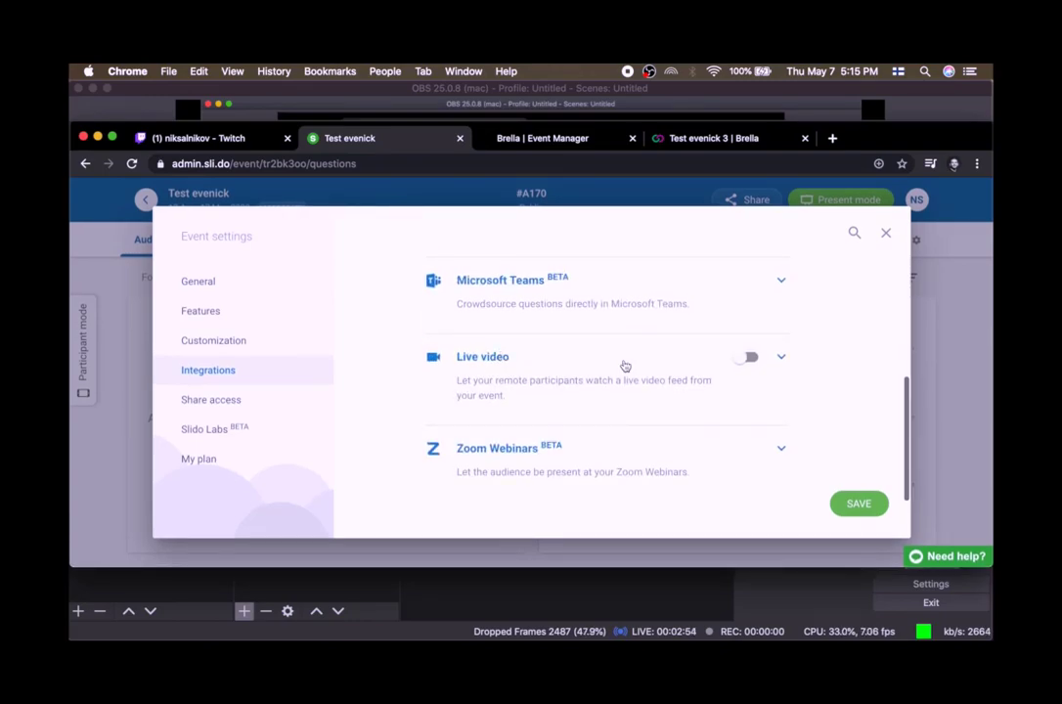
left_click(689, 364)
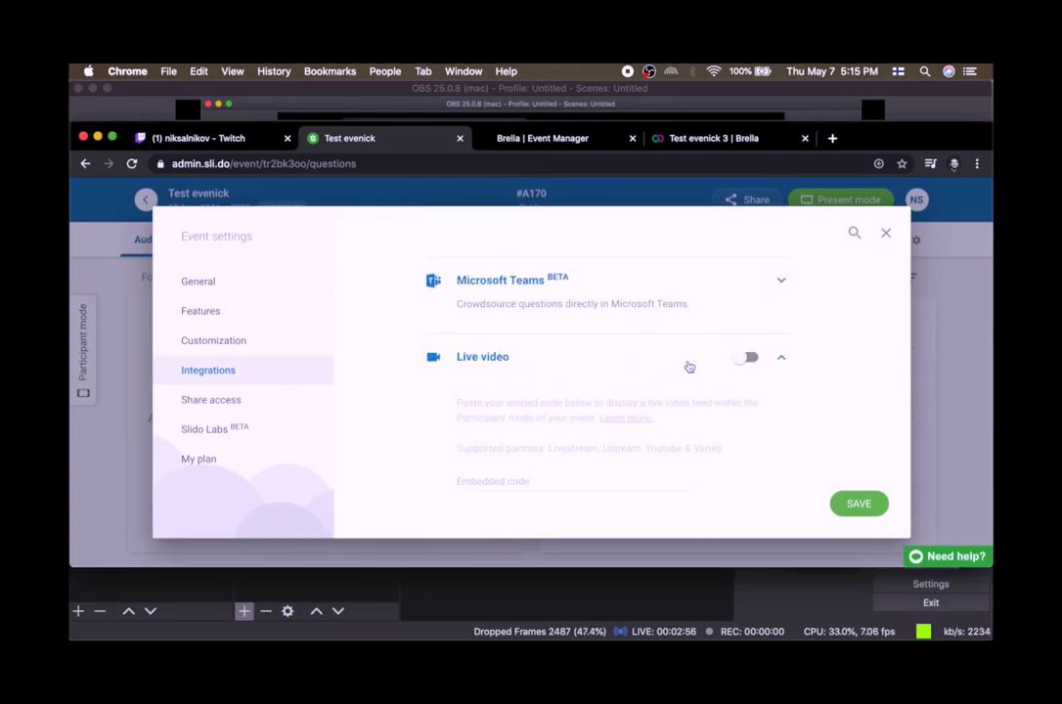
scroll(533, 462, "down", 2)
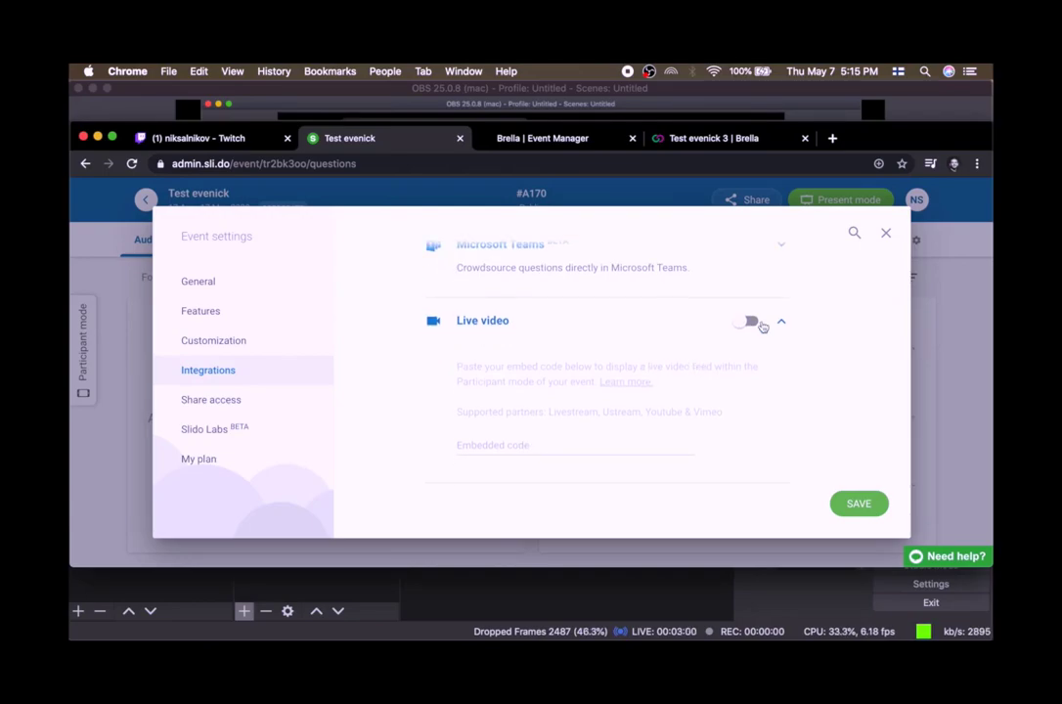
left_click(746, 322)
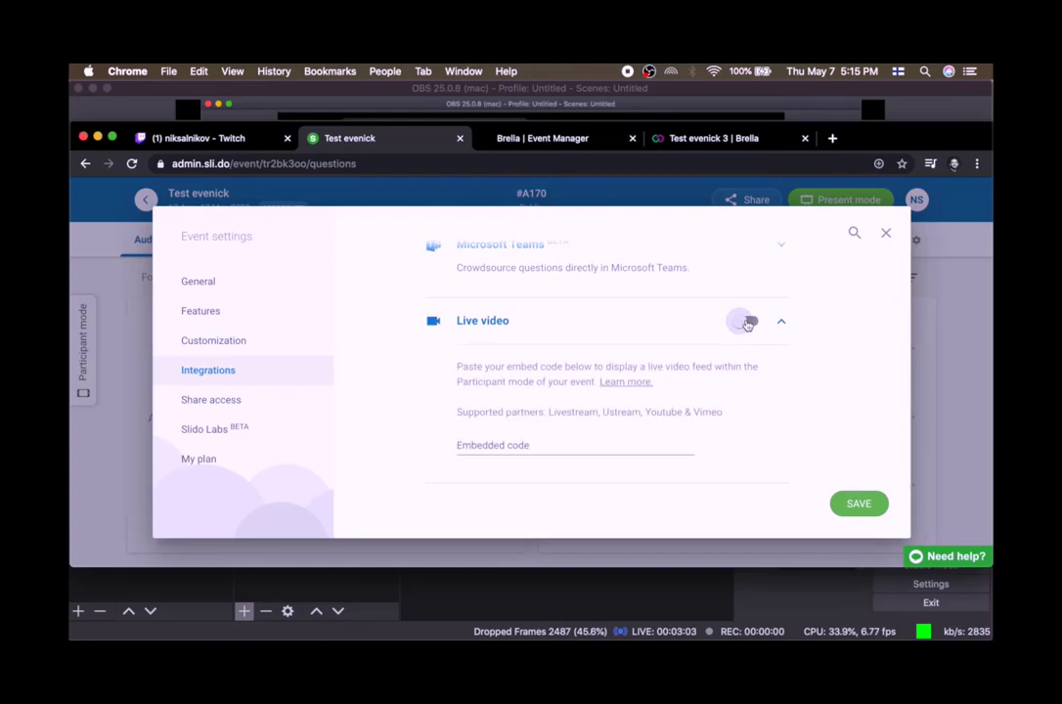
Paste the Twitch embed code into the Live video Embedded code field, save, and close the settings.
left_click(536, 442)
type("<iframe src=\"https://player.twitch.tv/?channel=niksalnikov&amp;parent=www.example.com\" width=\"1280\" height=\"720\"></iframe>")
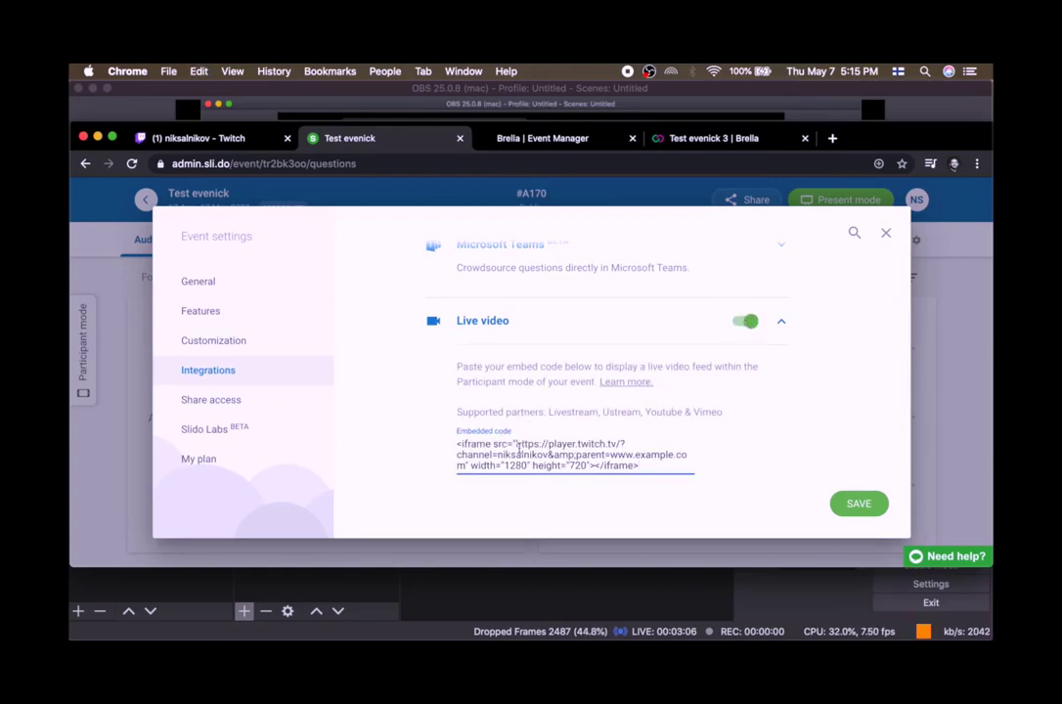
left_click(860, 505)
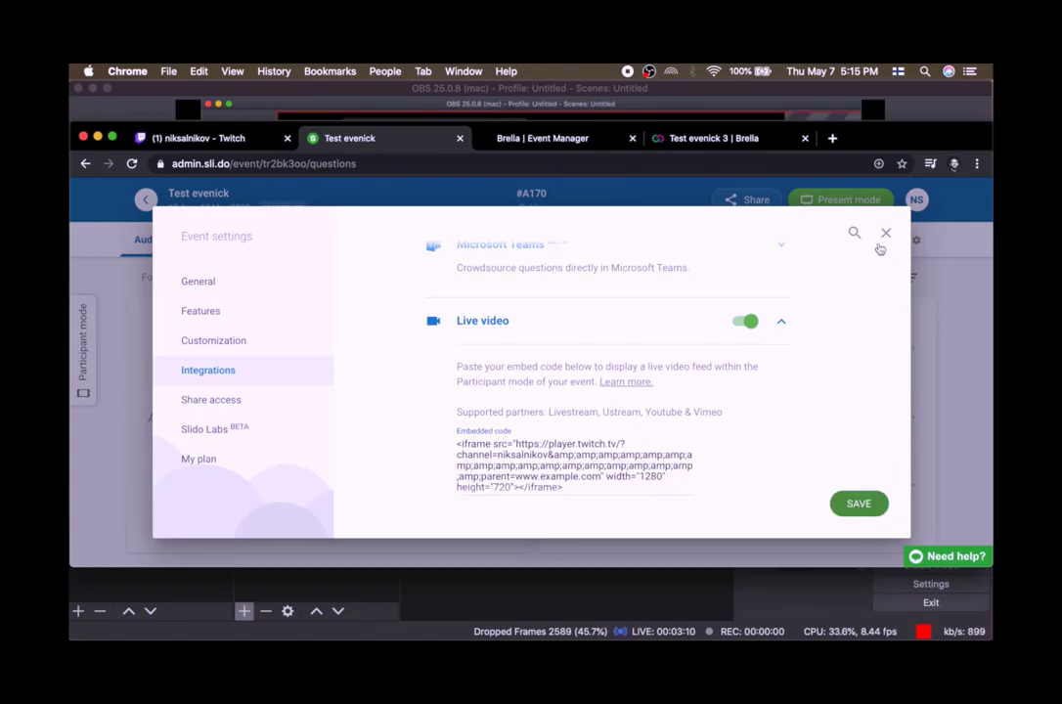
left_click(883, 238)
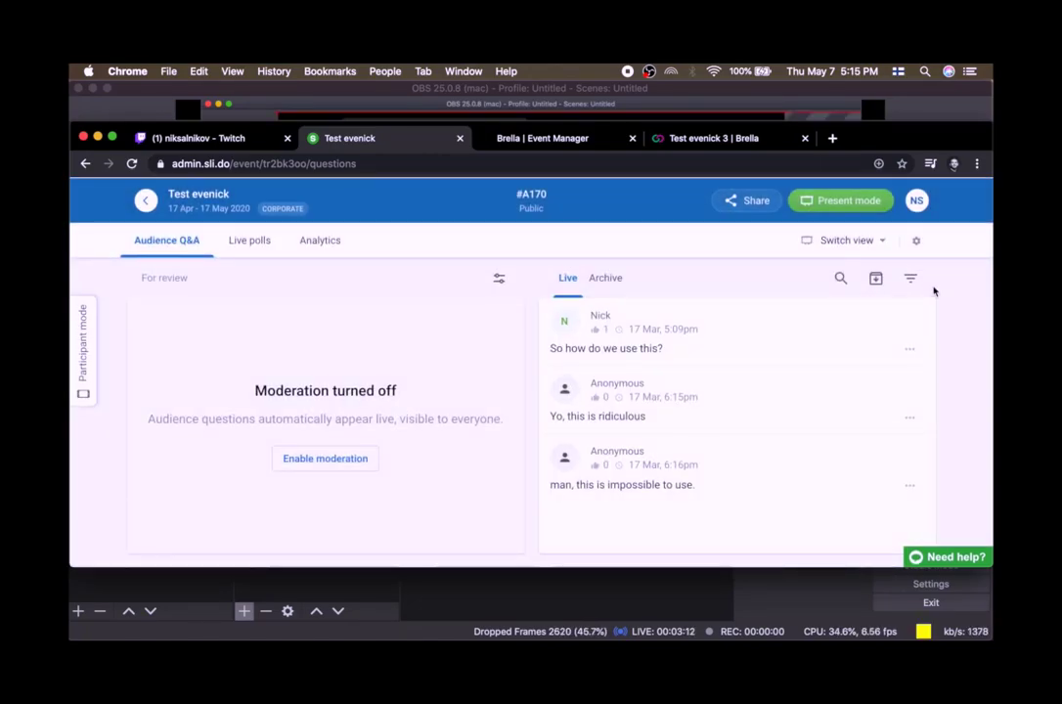
Open the Slido event's settings and copy the event link.
left_click(918, 241)
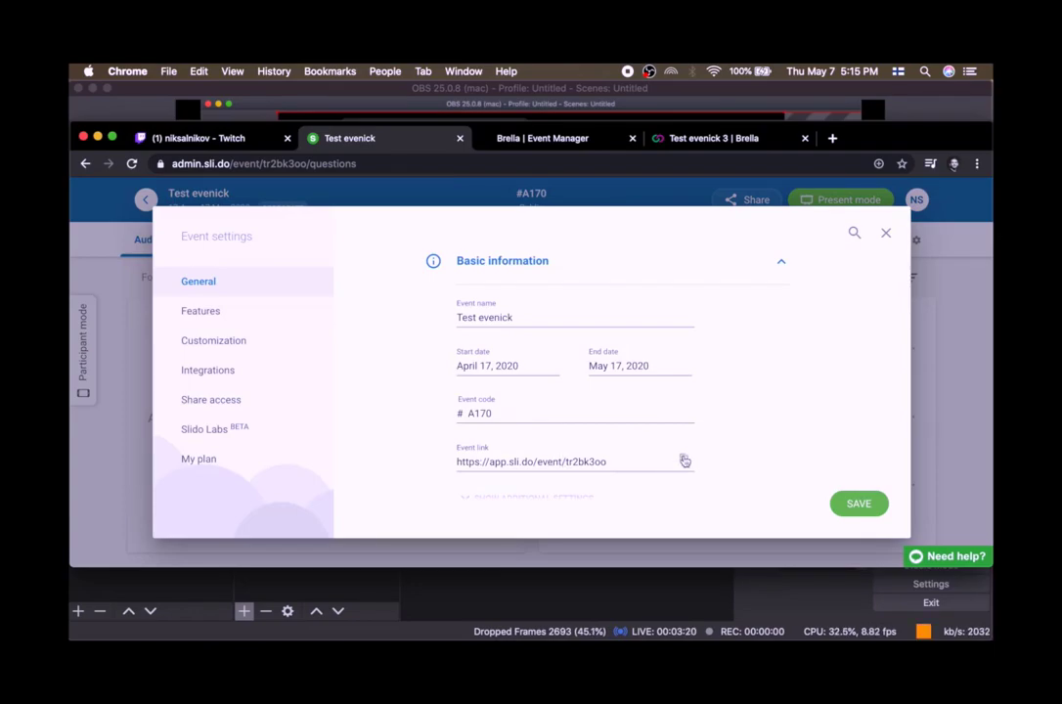
left_click(685, 461)
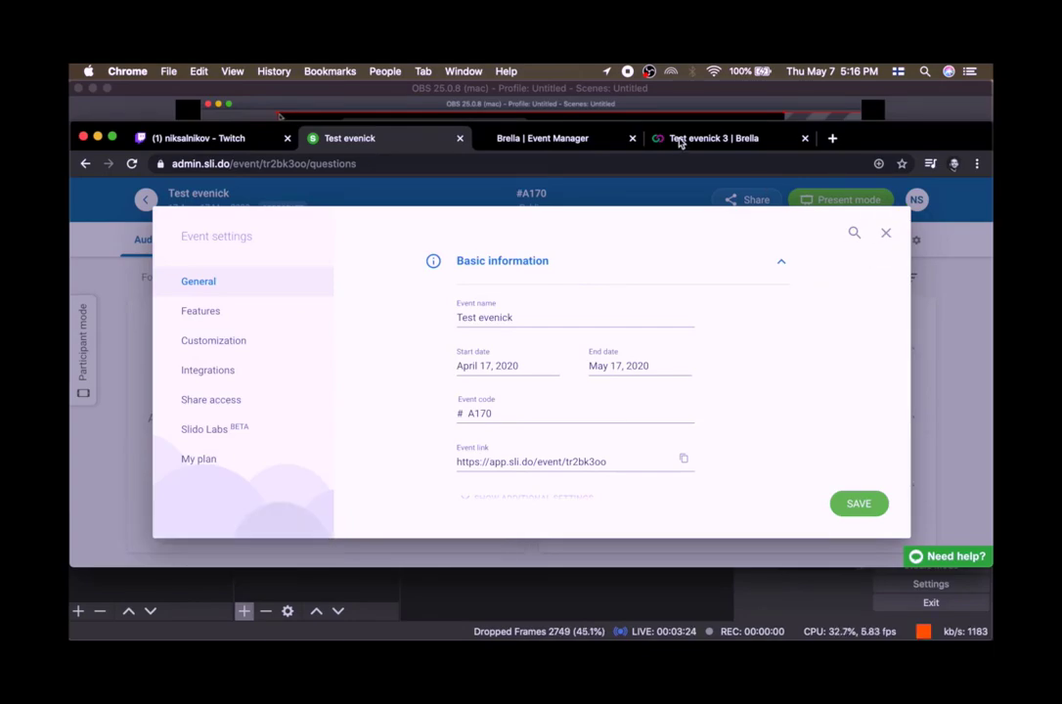
In the Brella Event Manager details page, enable showing the "Live" tab in the main menu and add a stream link.
left_click(564, 142)
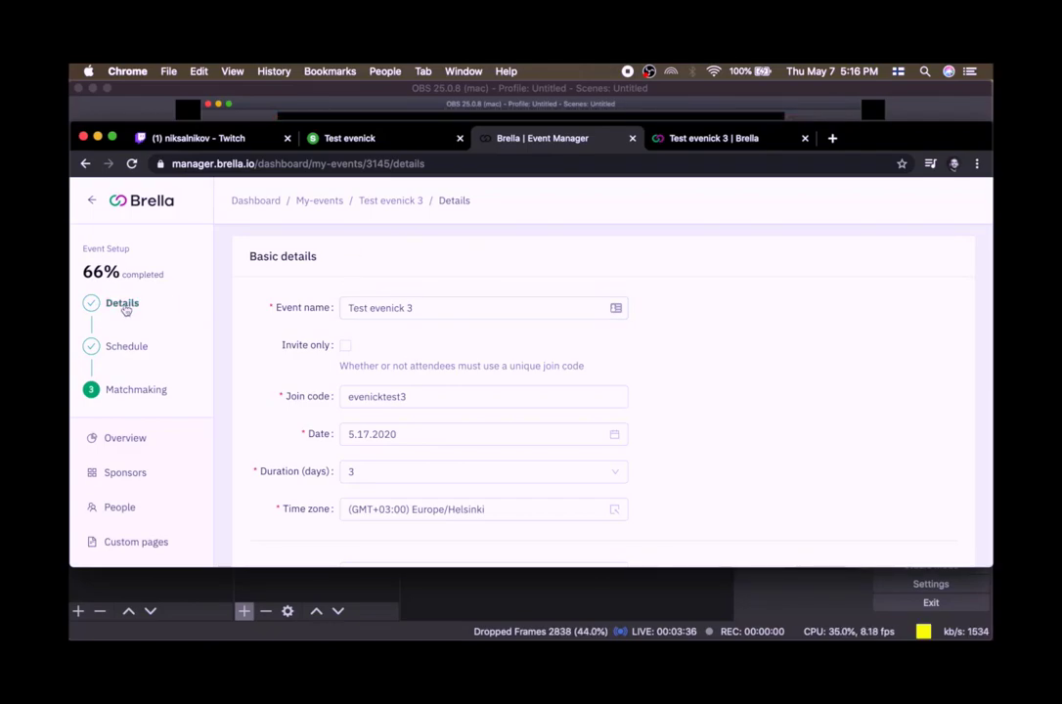
scroll(294, 336, "down", 5)
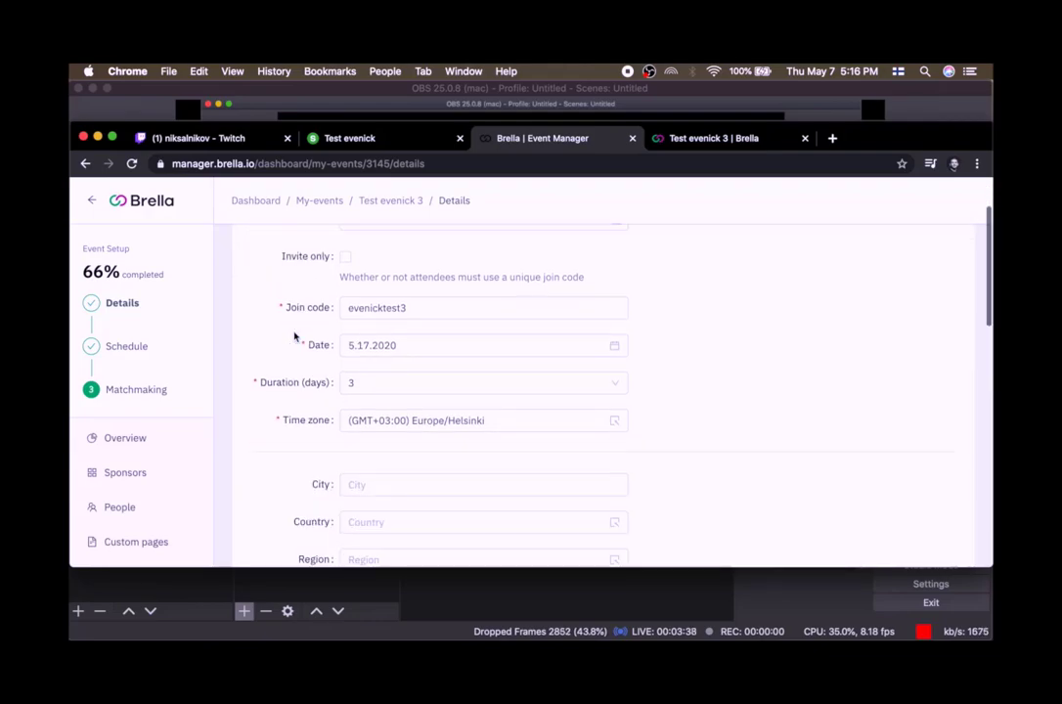
scroll(294, 337, "down", 6)
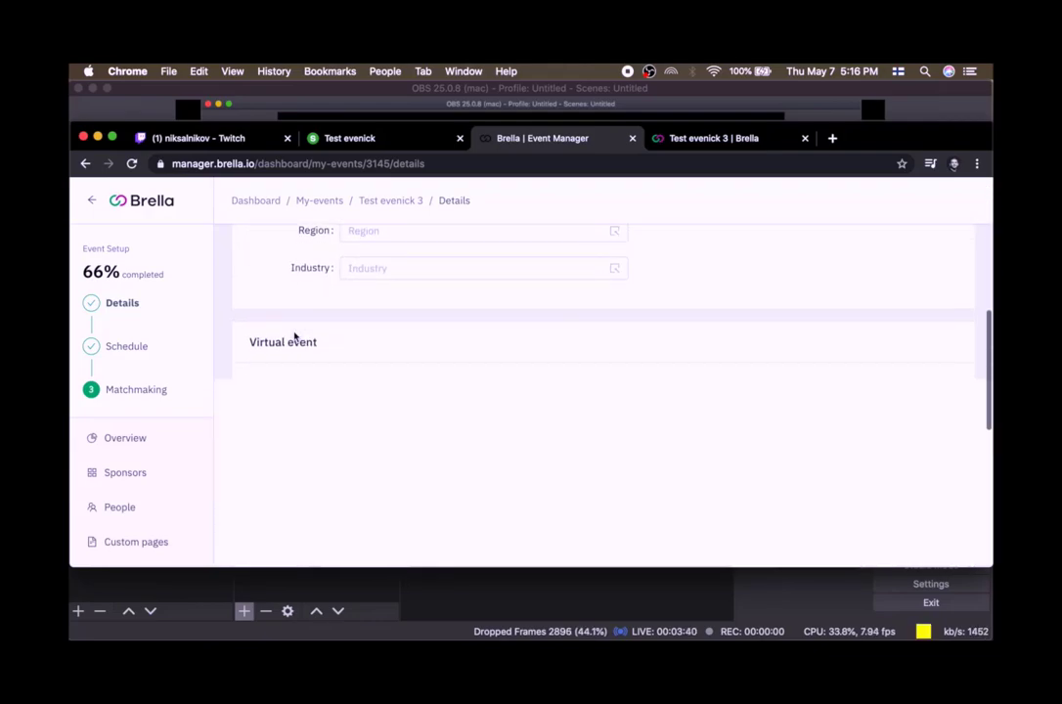
scroll(294, 337, "down", 5)
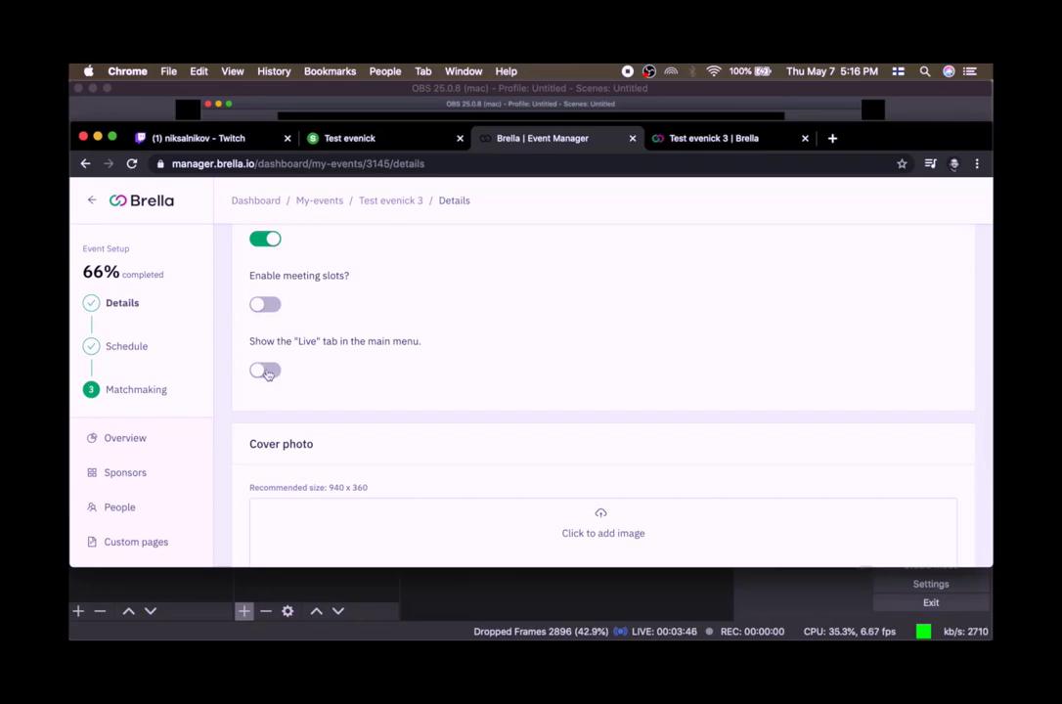
left_click(265, 372)
left_click(296, 438)
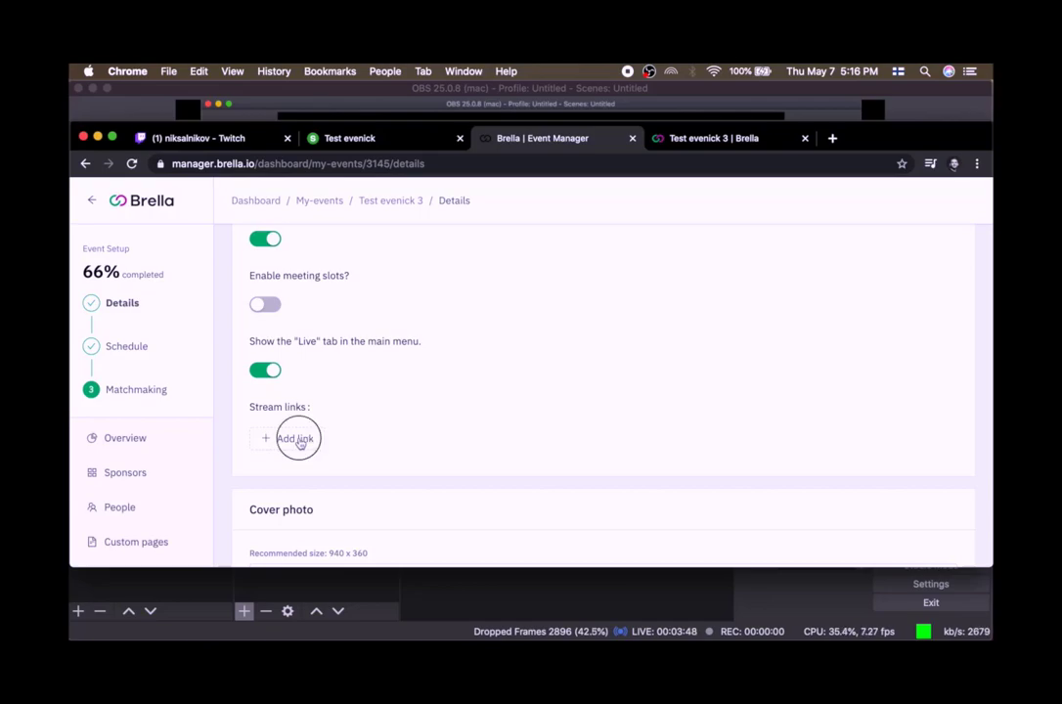
Title the stream link "Sli.do Event" and paste the Slido event link as its URL.
scroll(362, 377, "down", 1)
left_click(311, 395)
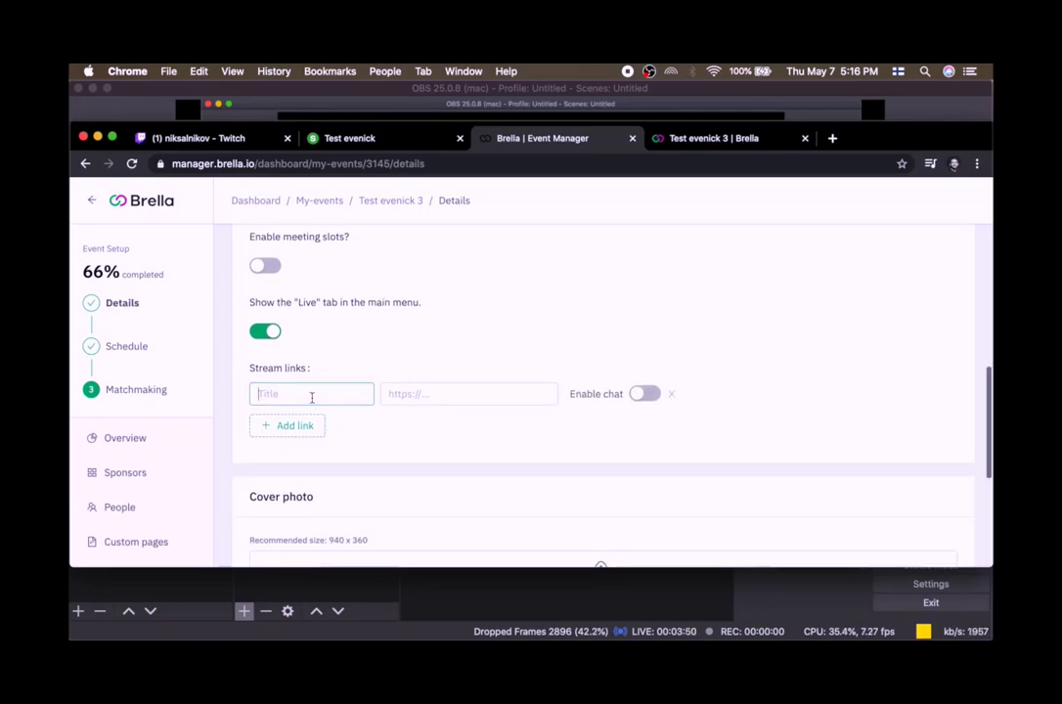
type("Sli.do E")
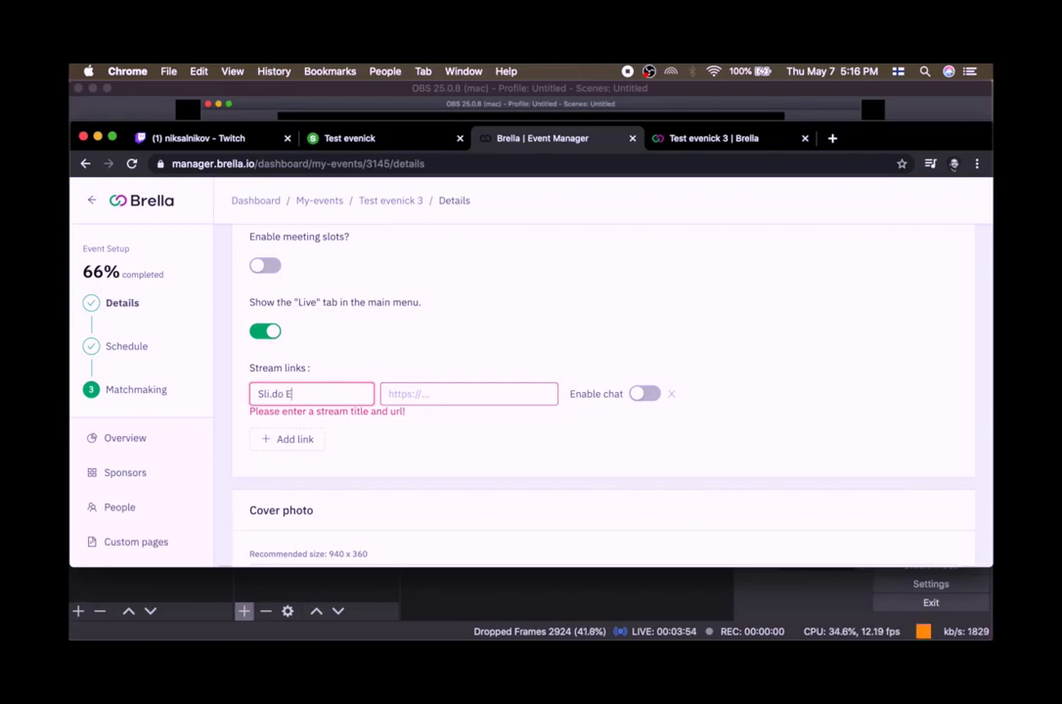
key("Tab")
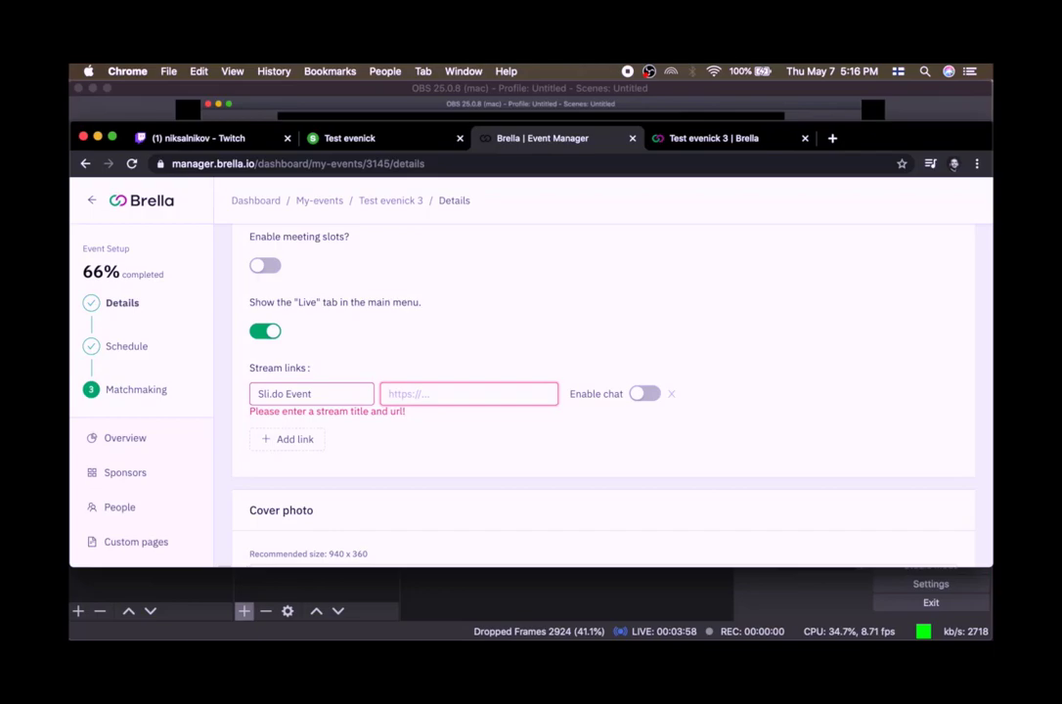
key("super+v")
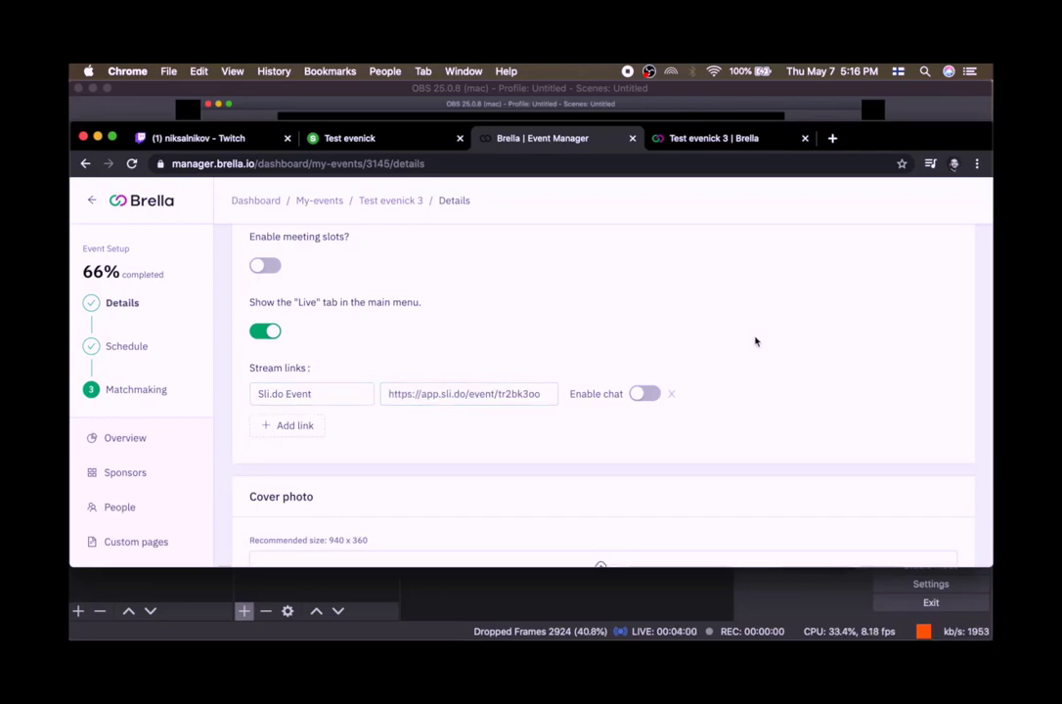
Open the Test evenick 3 attendee event page and go to its Stream section.
scroll(756, 332, "down", 1)
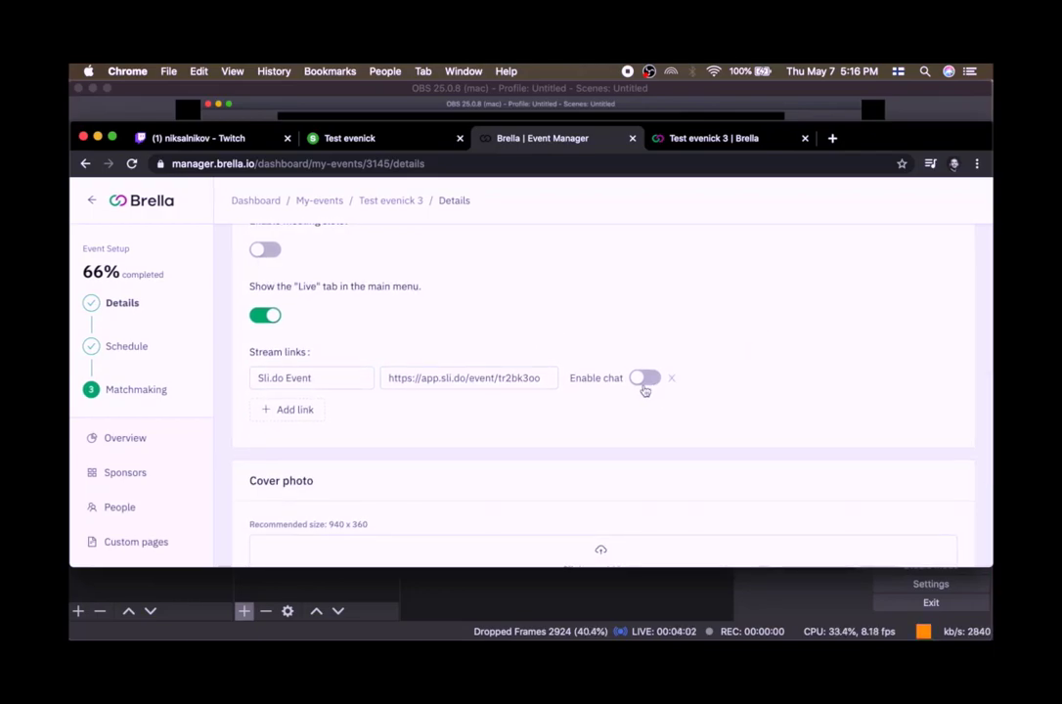
scroll(572, 382, "down", 4)
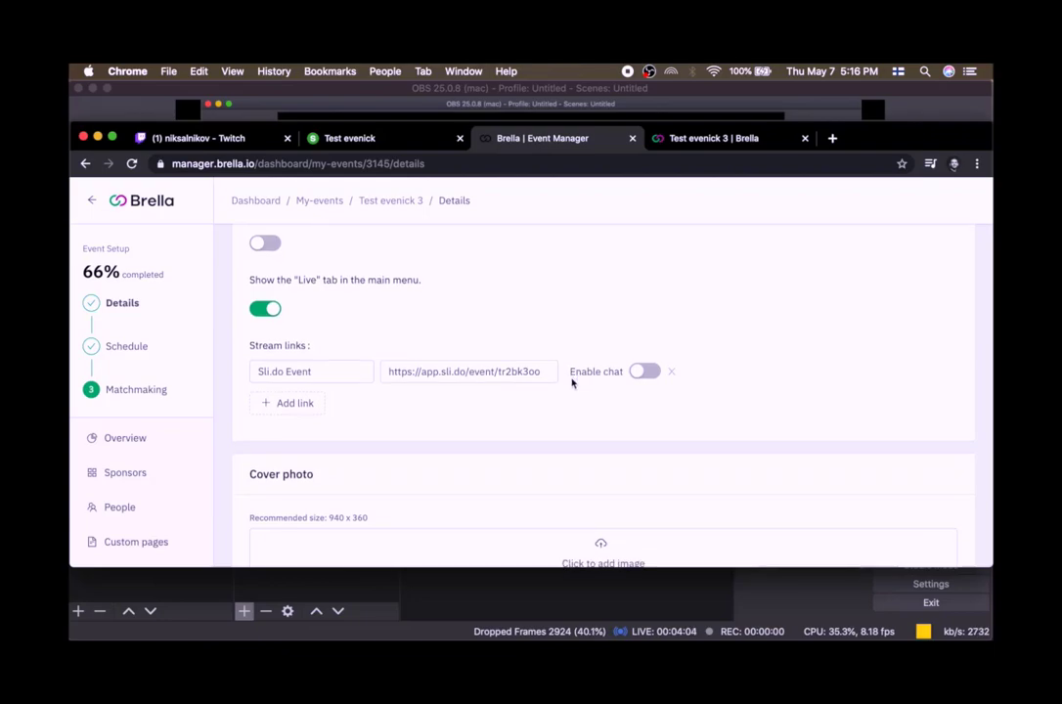
scroll(572, 383, "down", 10)
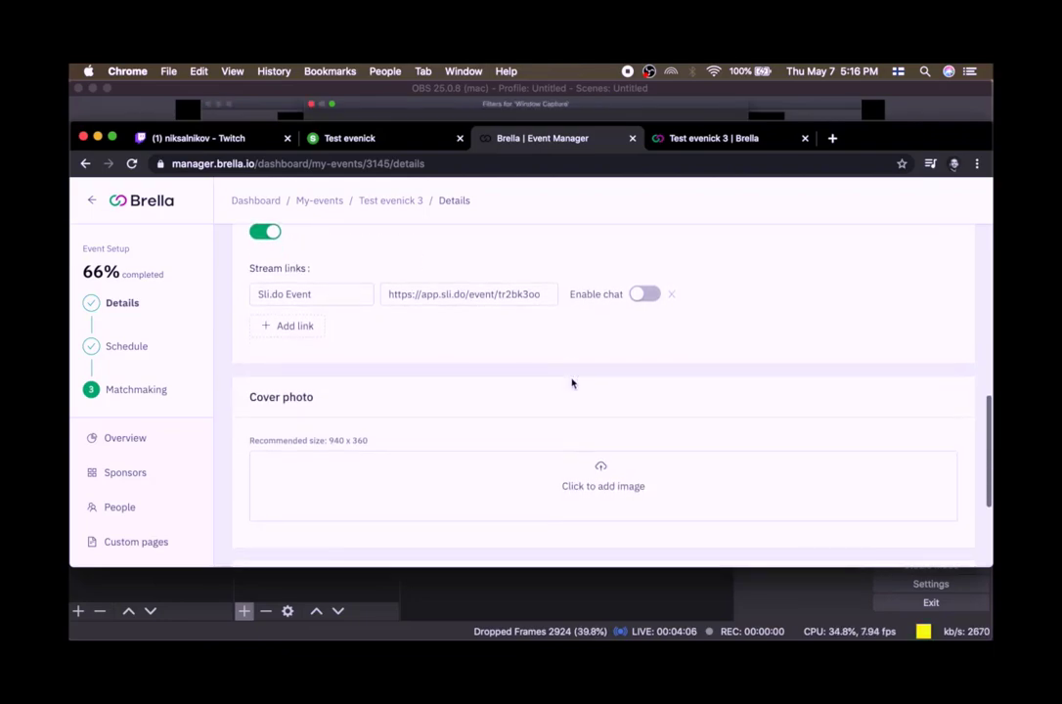
left_click(262, 546)
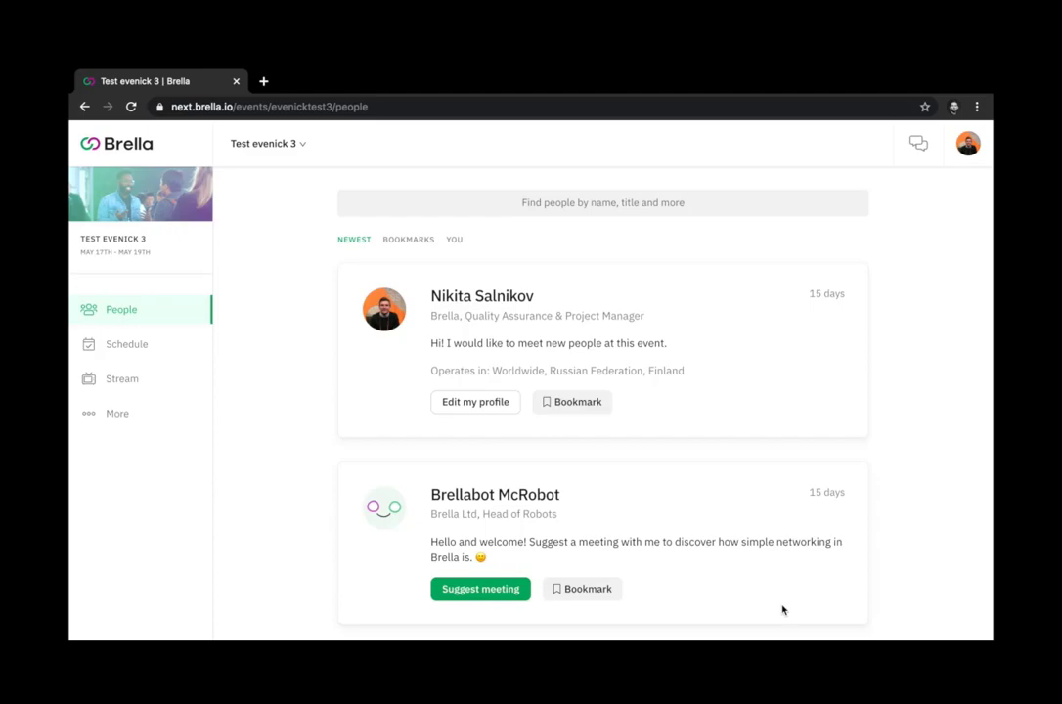
left_click(225, 105)
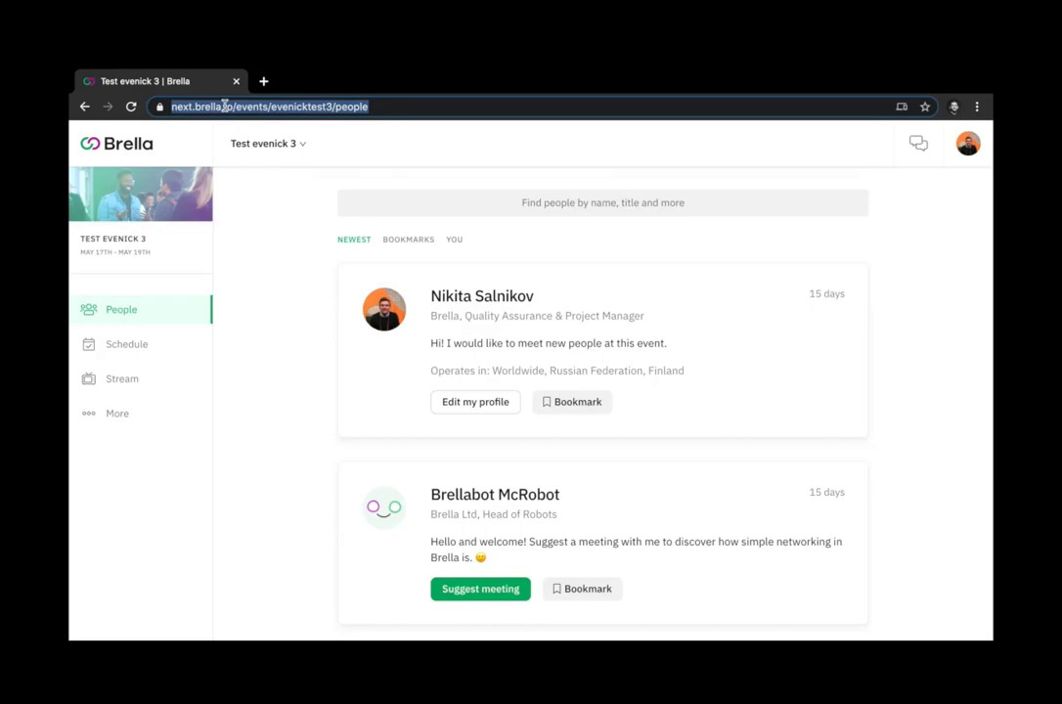
left_click(179, 387)
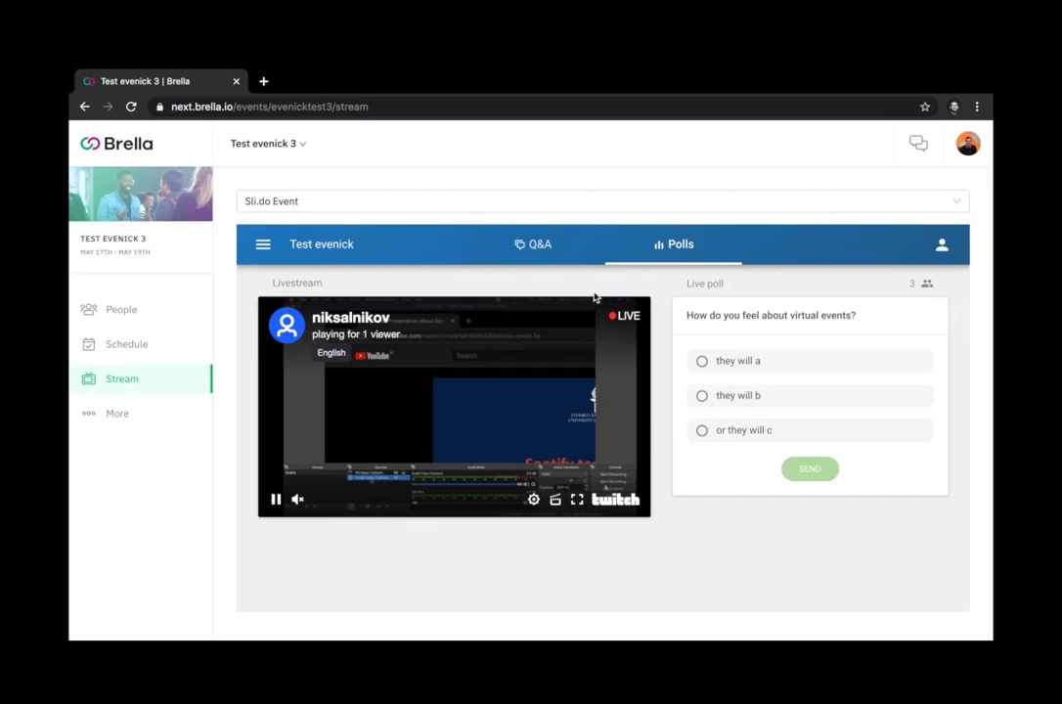
Inspect the embedded Slido panel's Polls view and side menu alongside the livestream.
left_click(669, 247)
left_click(259, 247)
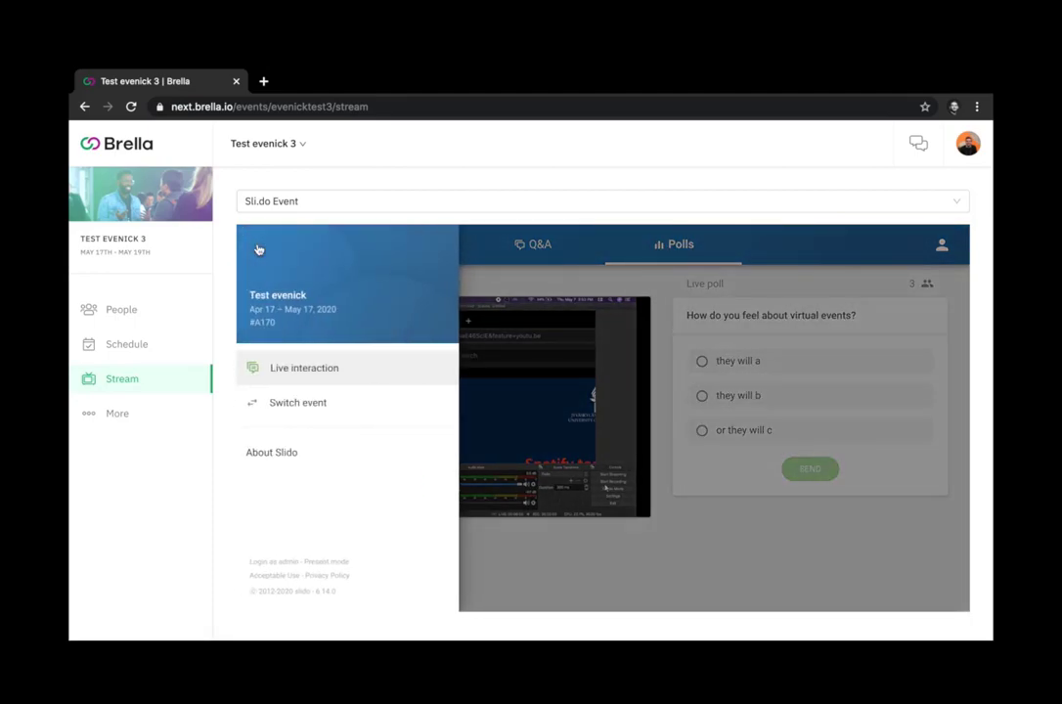
left_click(513, 246)
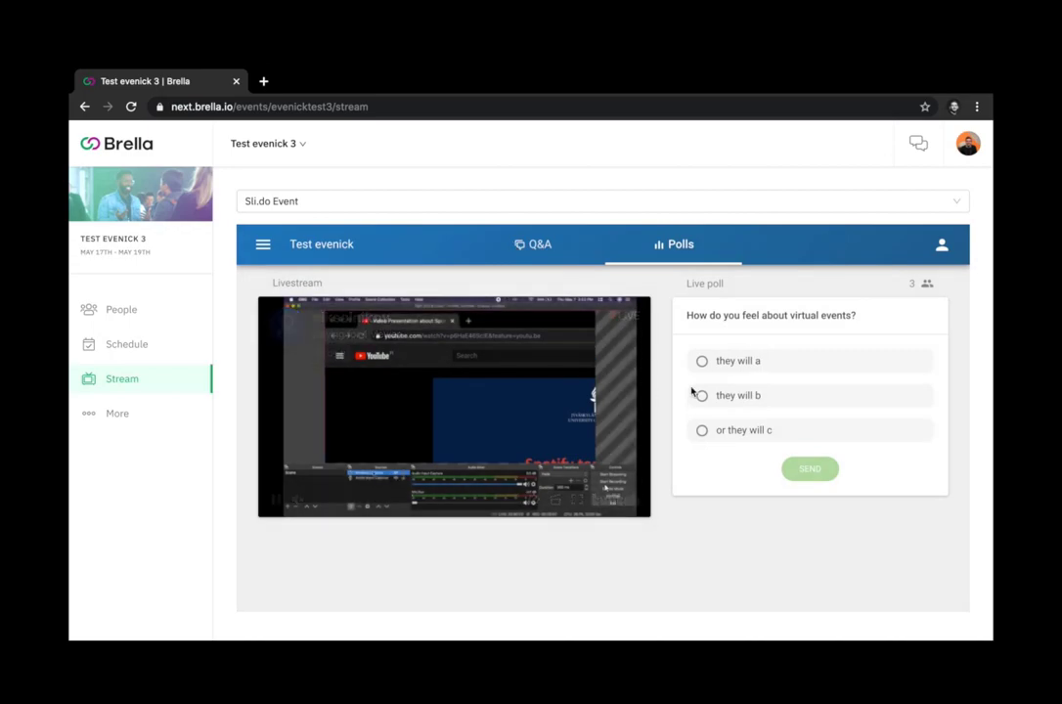